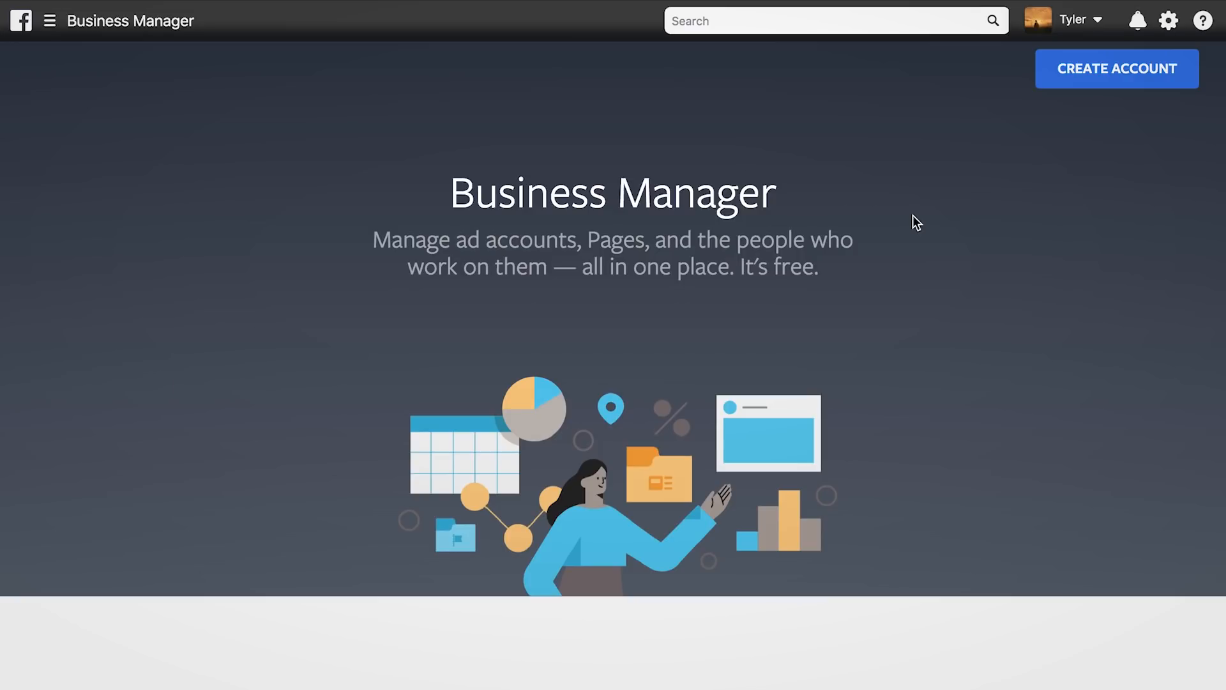
Create a business account named 'My Brand' and enter the business email address
left_click(1093, 77)
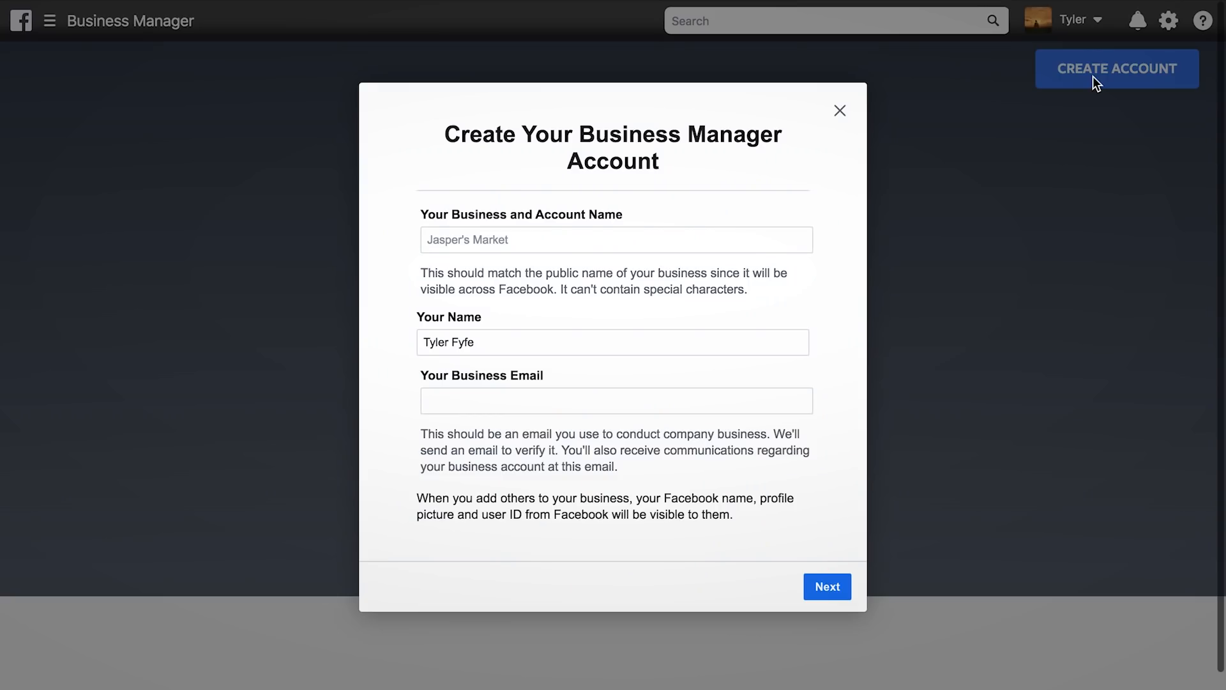
left_click(672, 239)
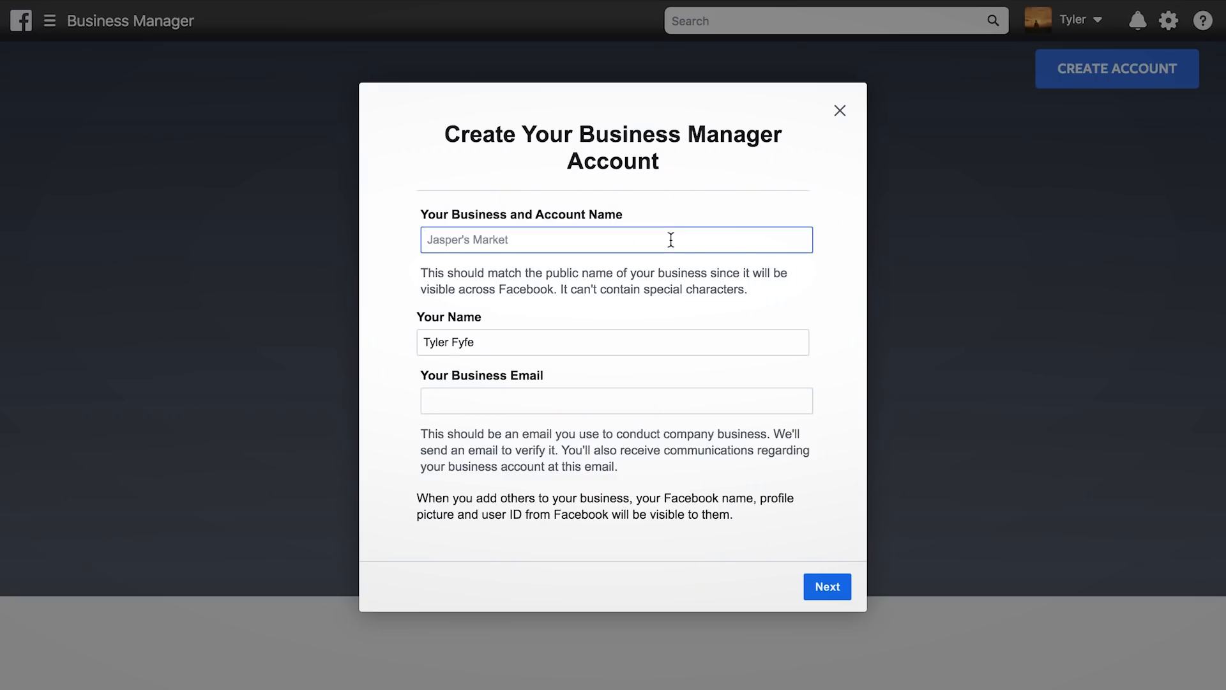
type("My Brand")
left_click(603, 405)
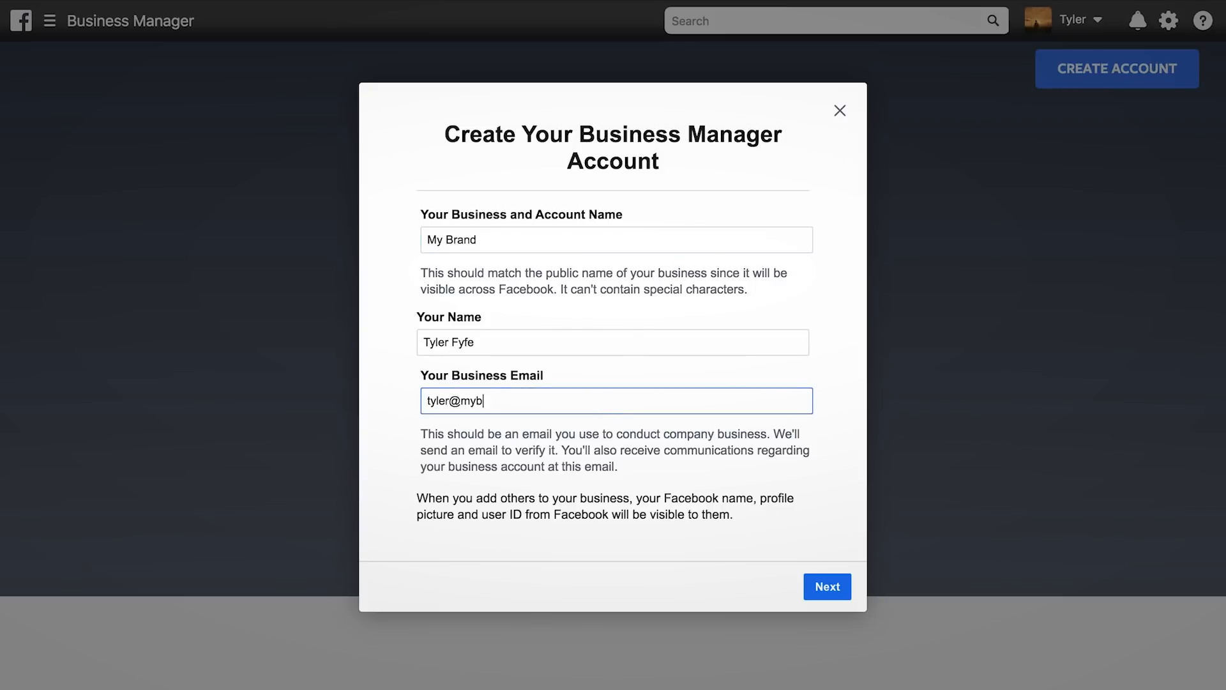
left_click(837, 591)
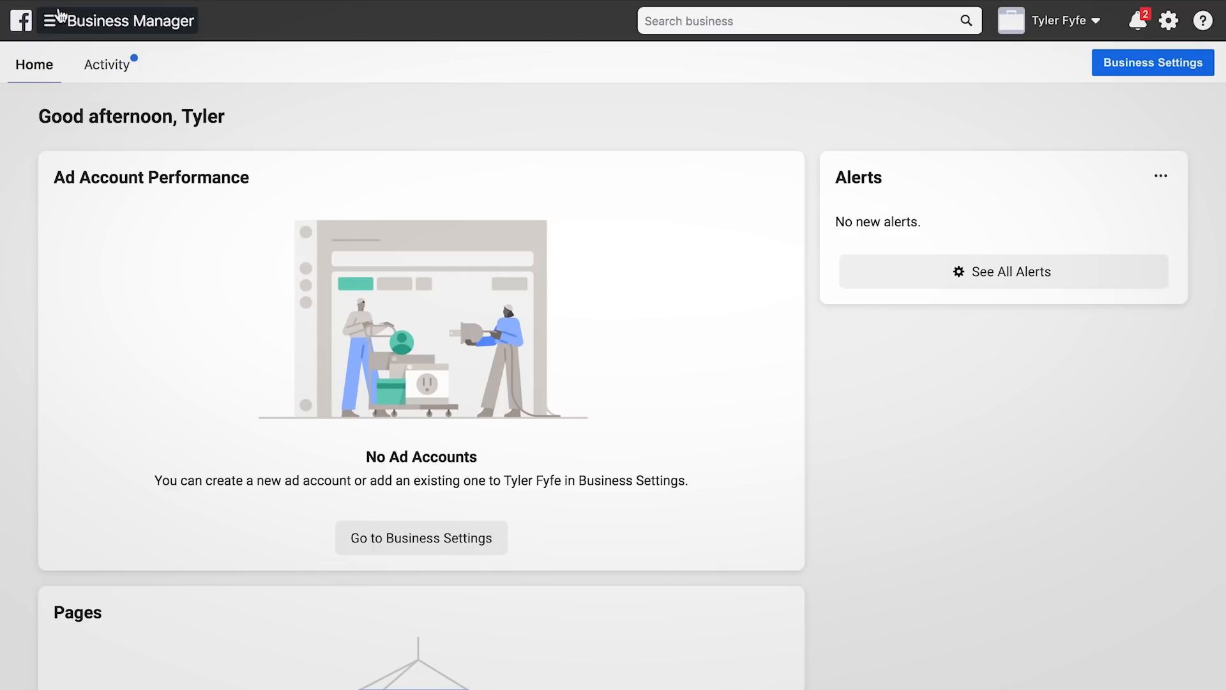
Open the Ad Accounts page in Business Settings and bring up the Add options
left_click(53, 23)
left_click(128, 128)
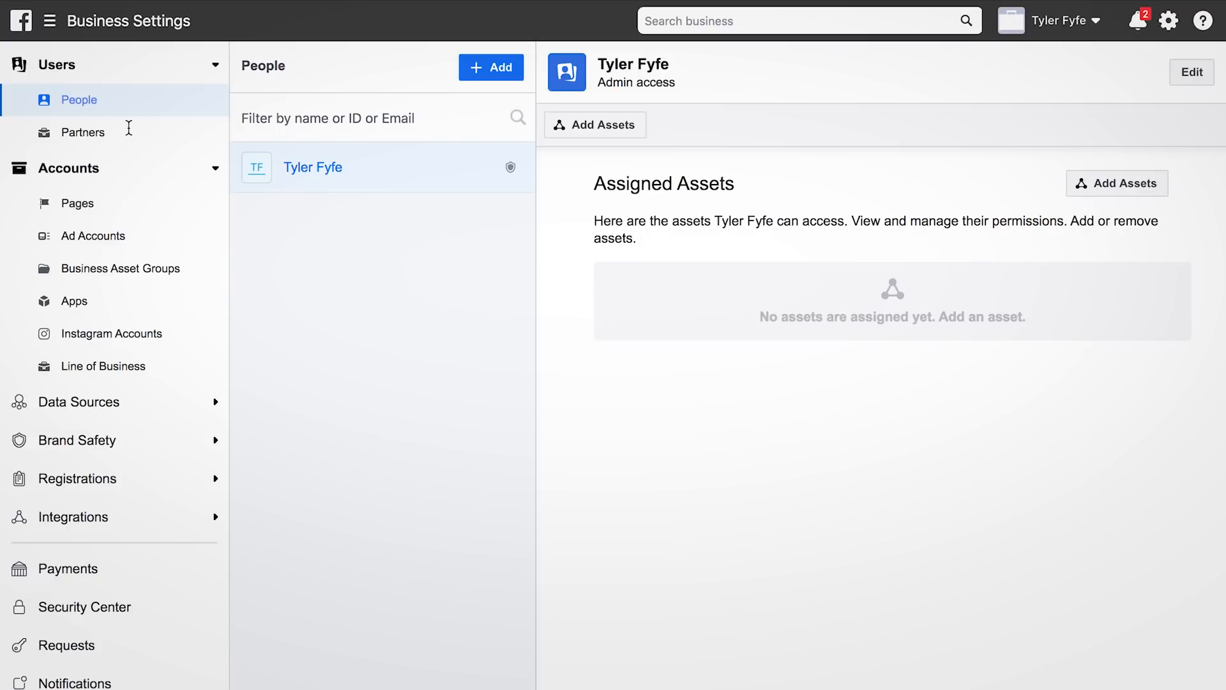
left_click(115, 240)
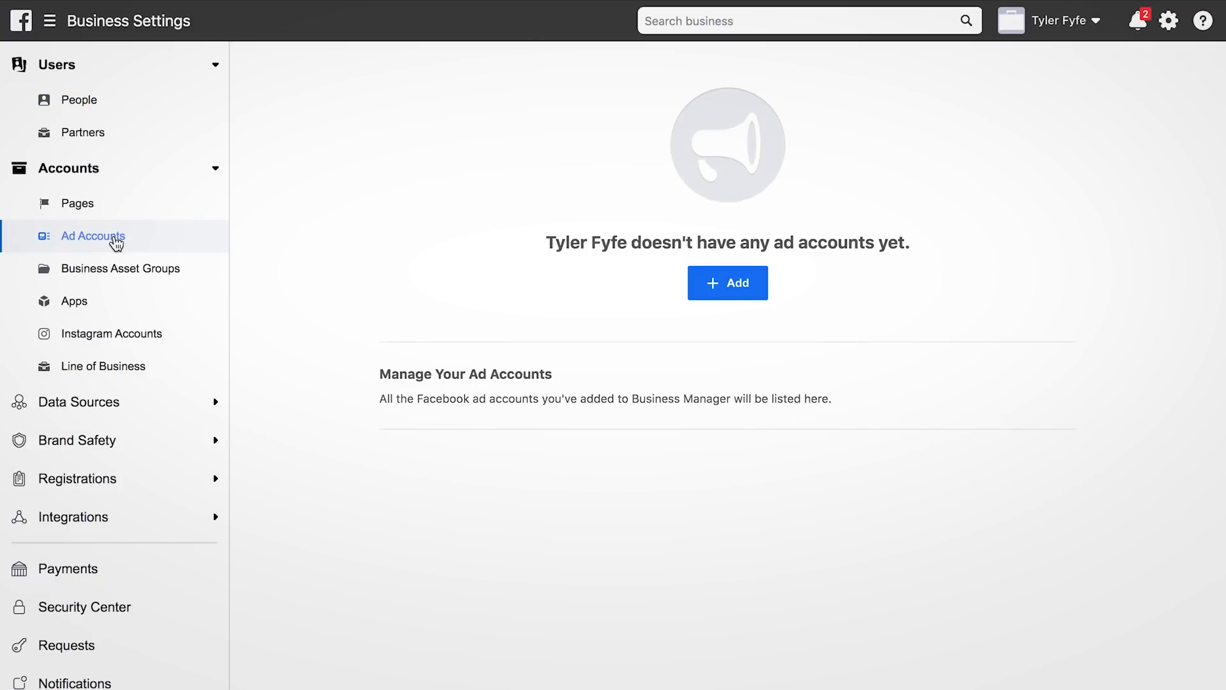
left_click(744, 294)
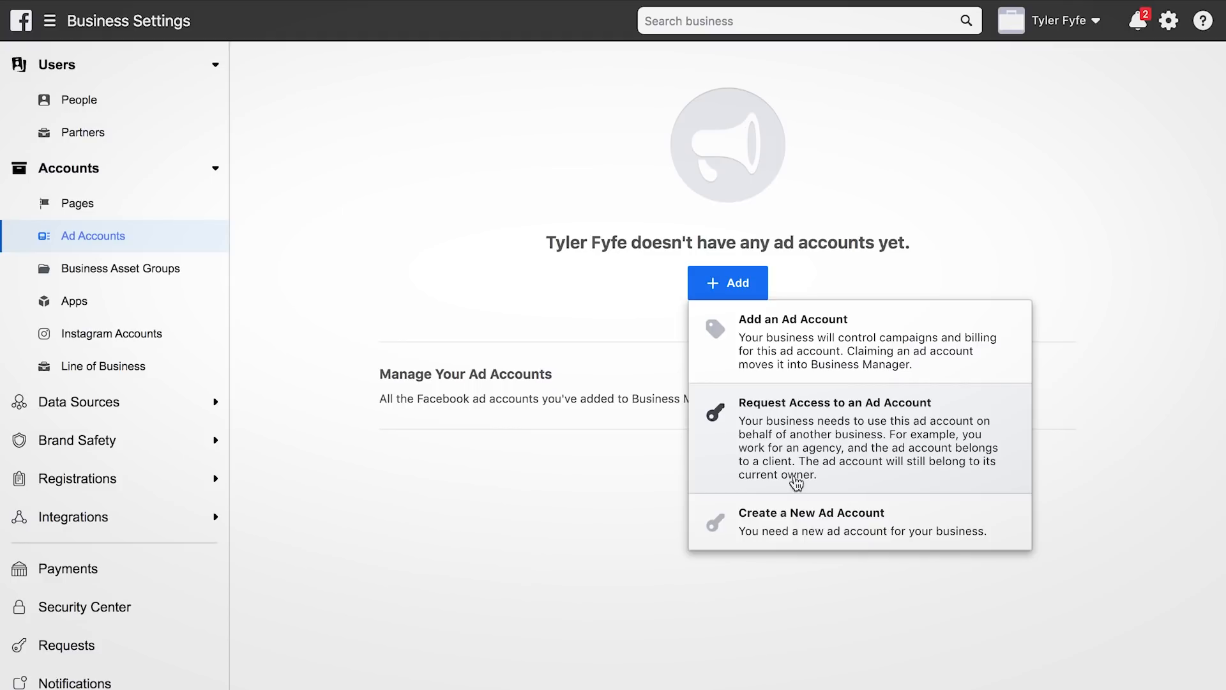
Create a new ad account named for the owner, used for their own business, in USD on Los Angeles time
left_click(803, 535)
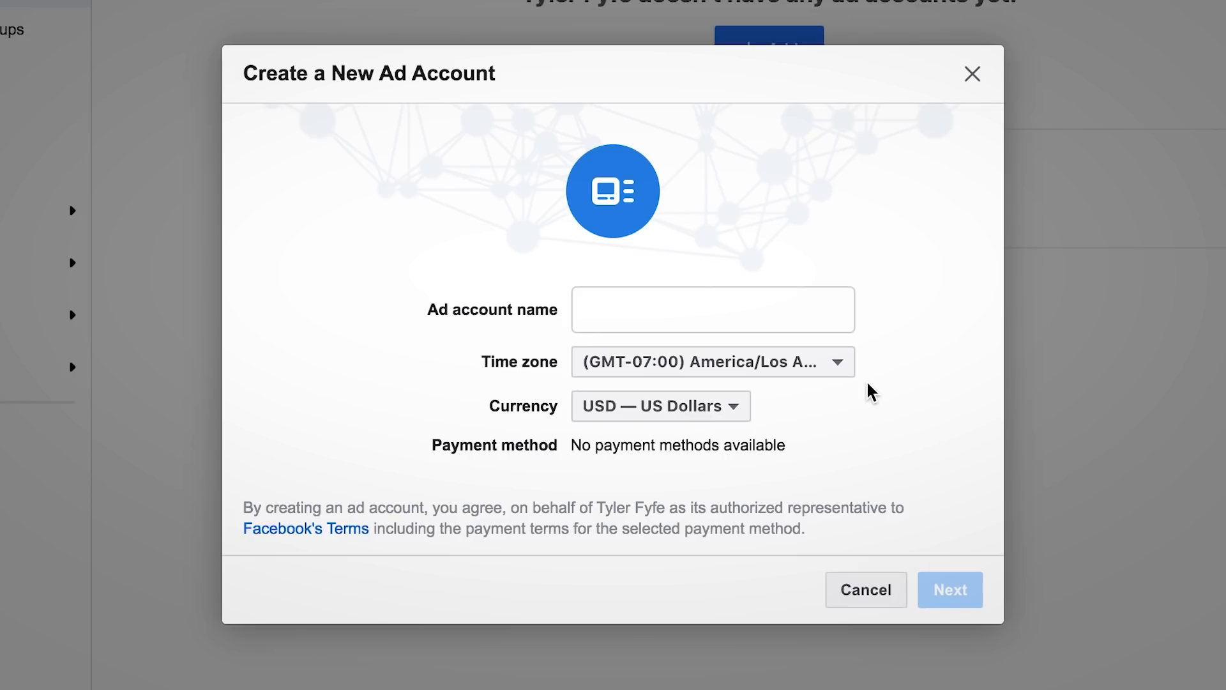
left_click(710, 307)
type("Tyler's Ad Account")
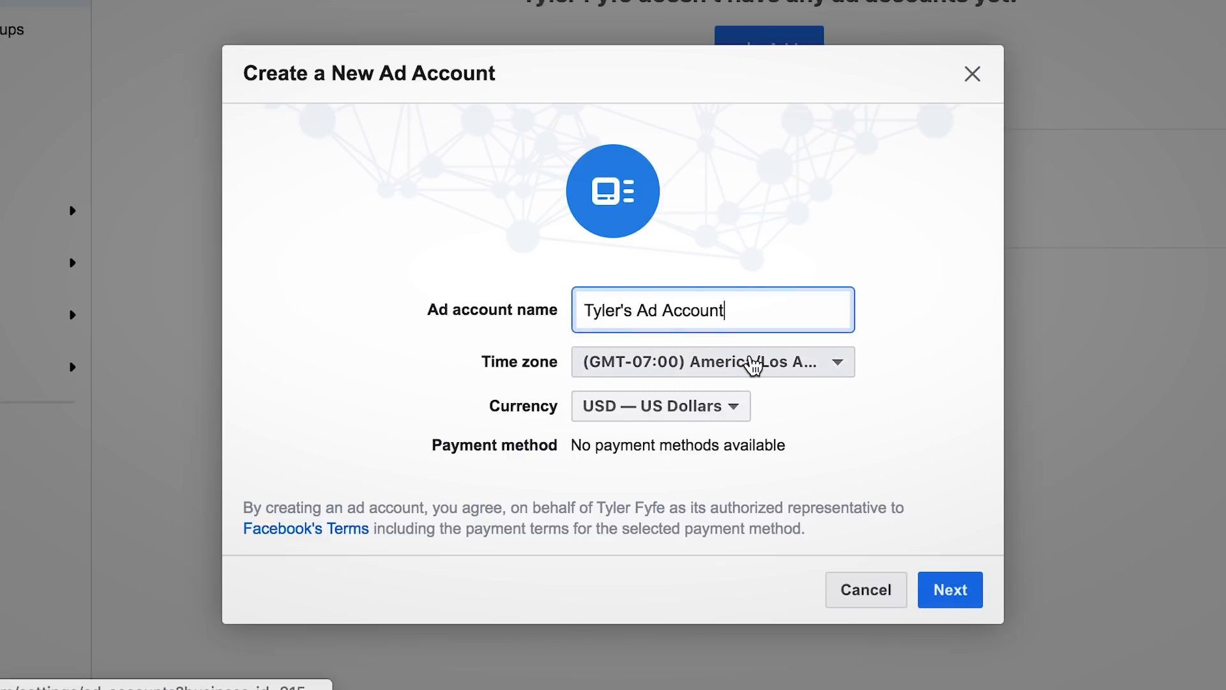
left_click(950, 598)
left_click(950, 597)
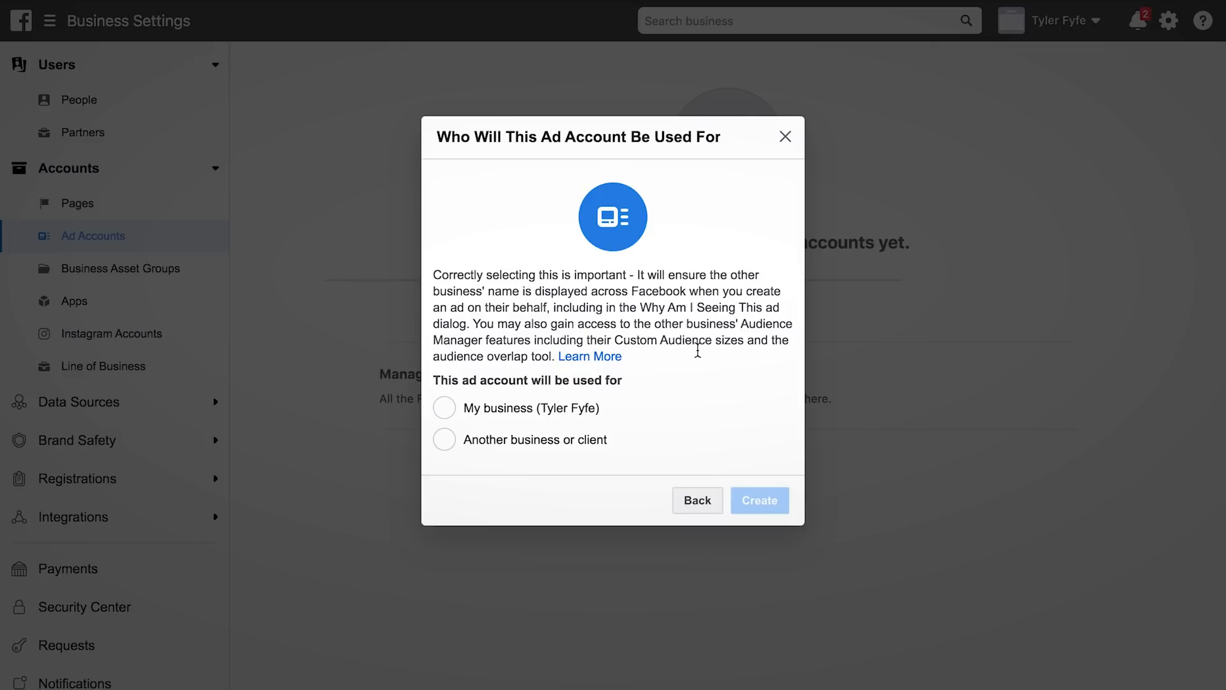
left_click(445, 408)
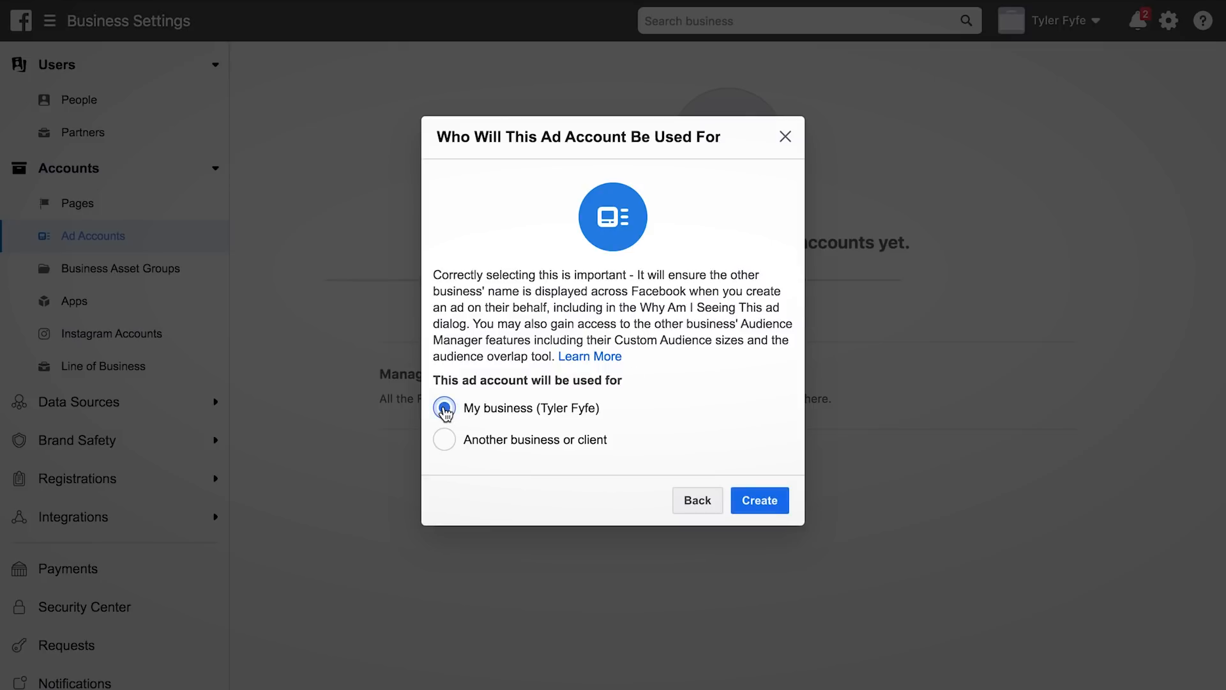
left_click(777, 504)
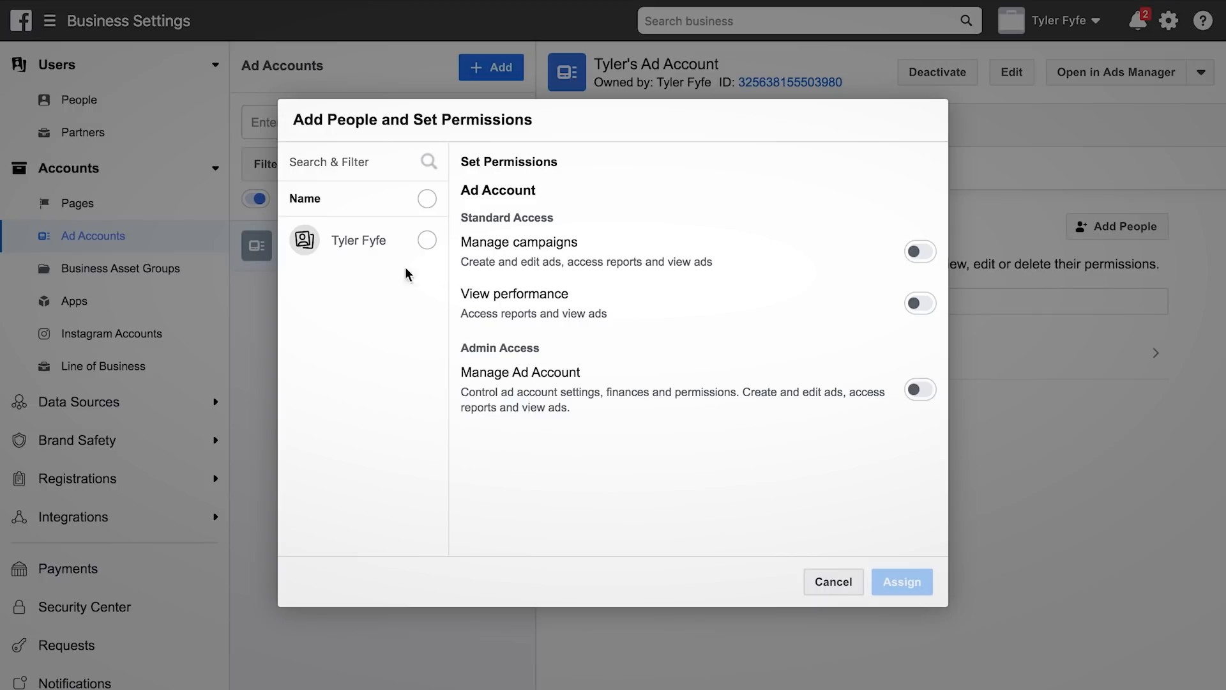
Assign the owner Manage campaigns and Manage Ad Account permissions on the new ad account
left_click(421, 246)
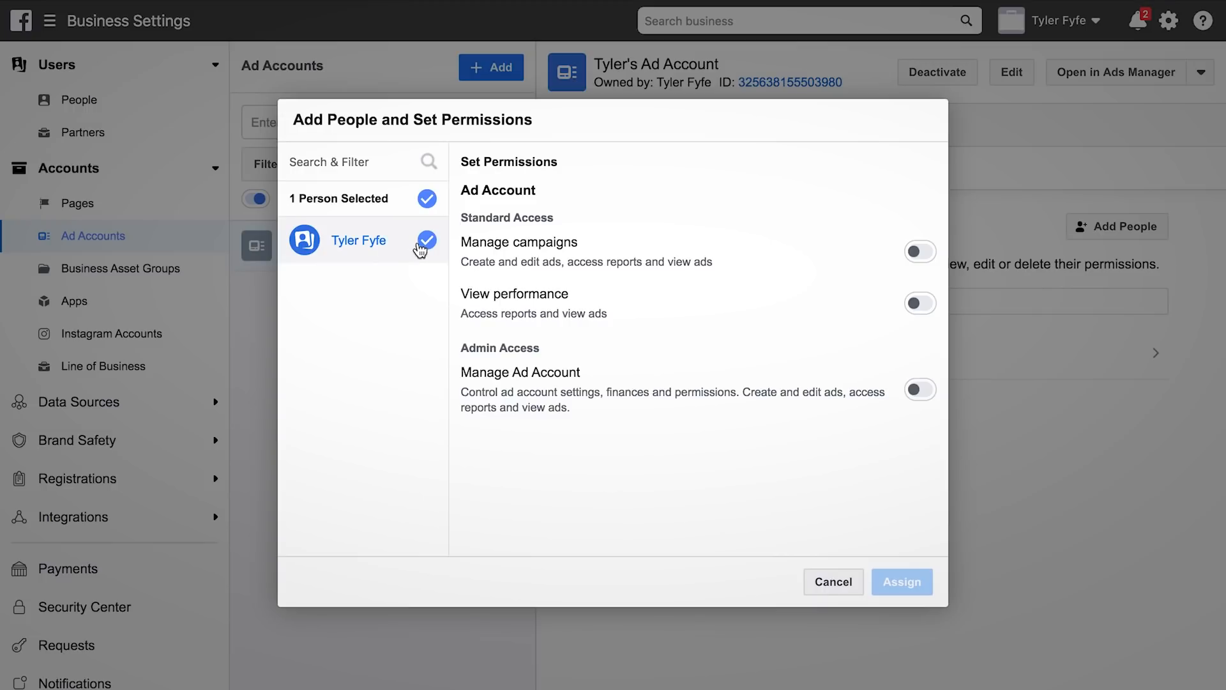
left_click(920, 256)
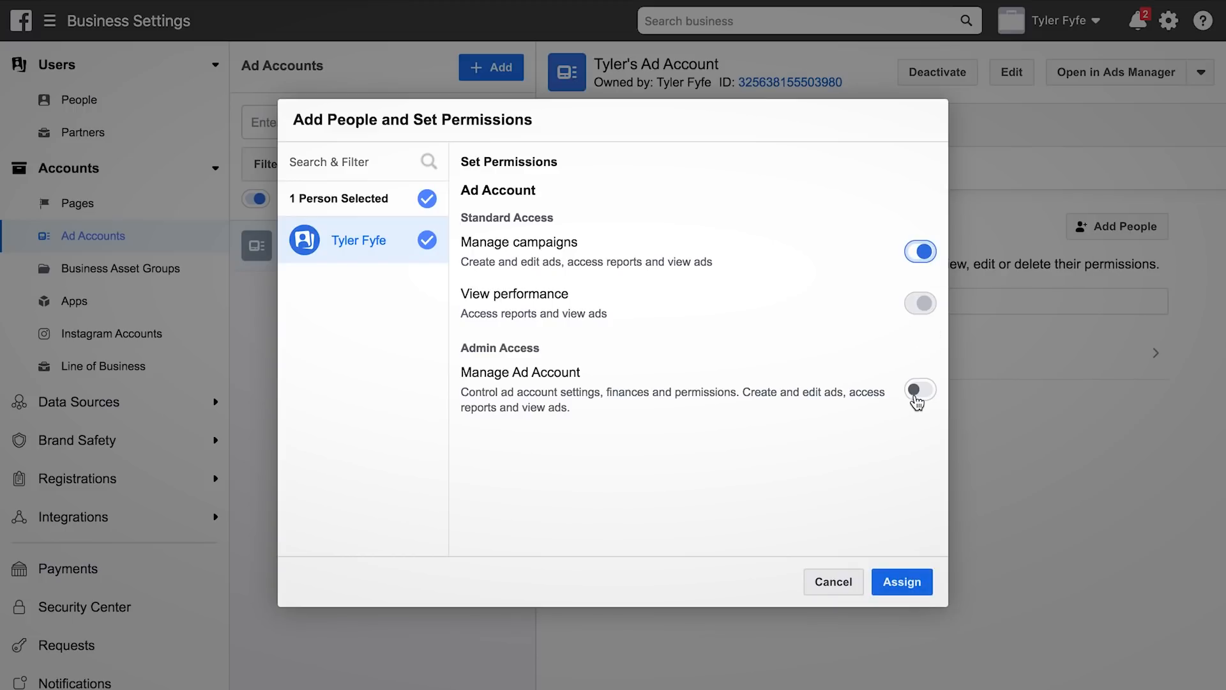
left_click(916, 399)
left_click(900, 581)
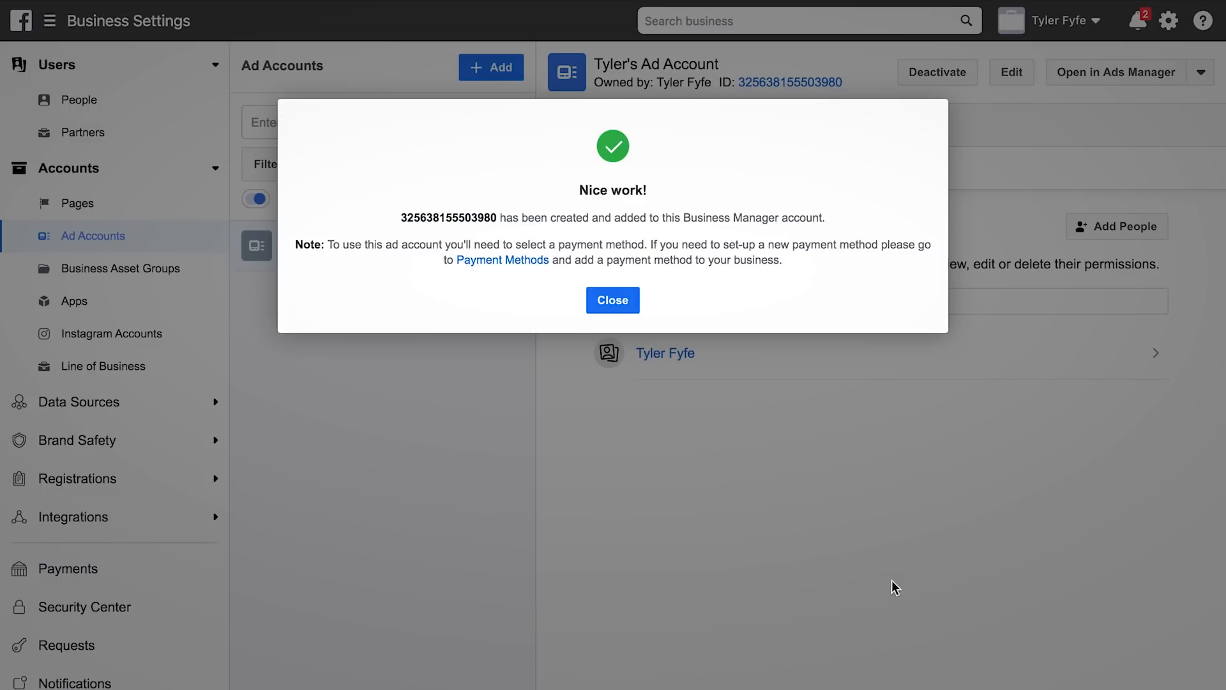
left_click(611, 301)
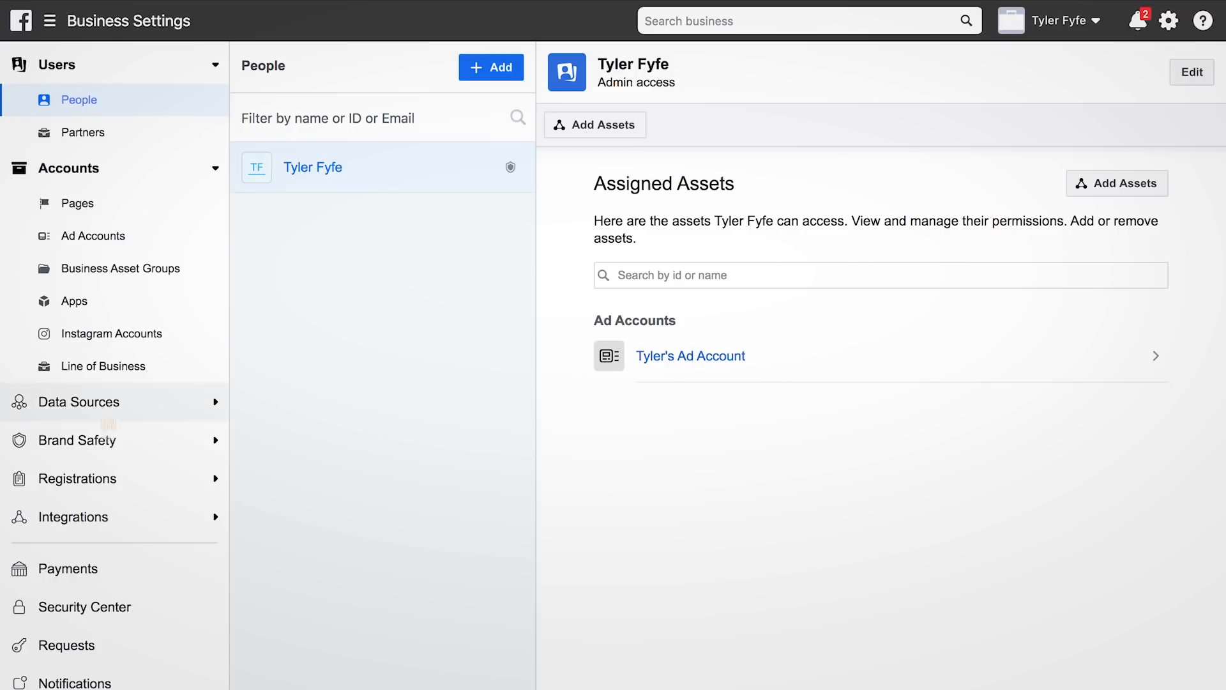
Go to Payments in Business Settings and start adding a credit or debit card
left_click(81, 578)
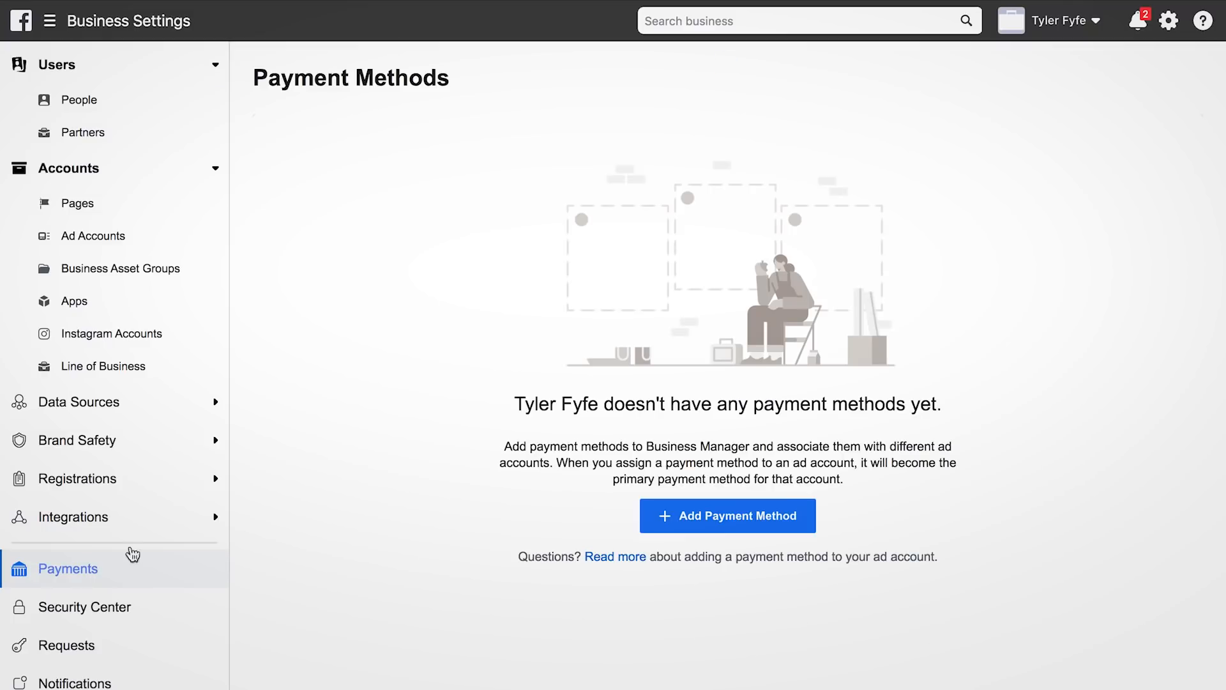
left_click(715, 513)
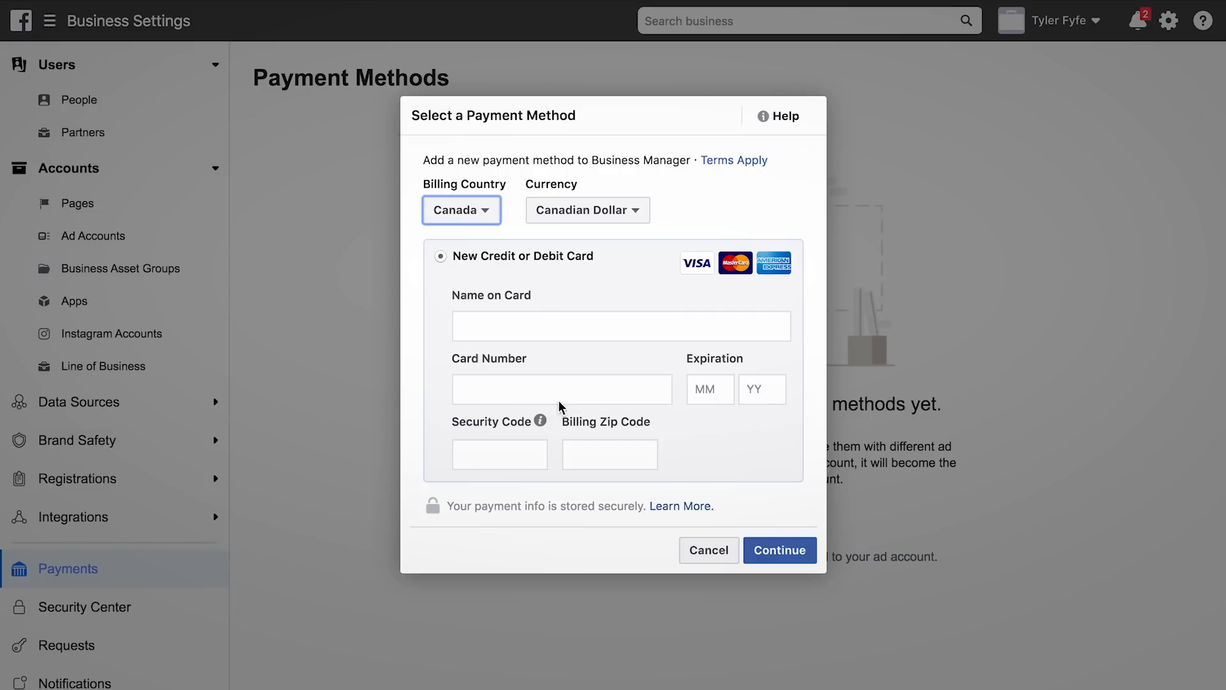
left_click(490, 467)
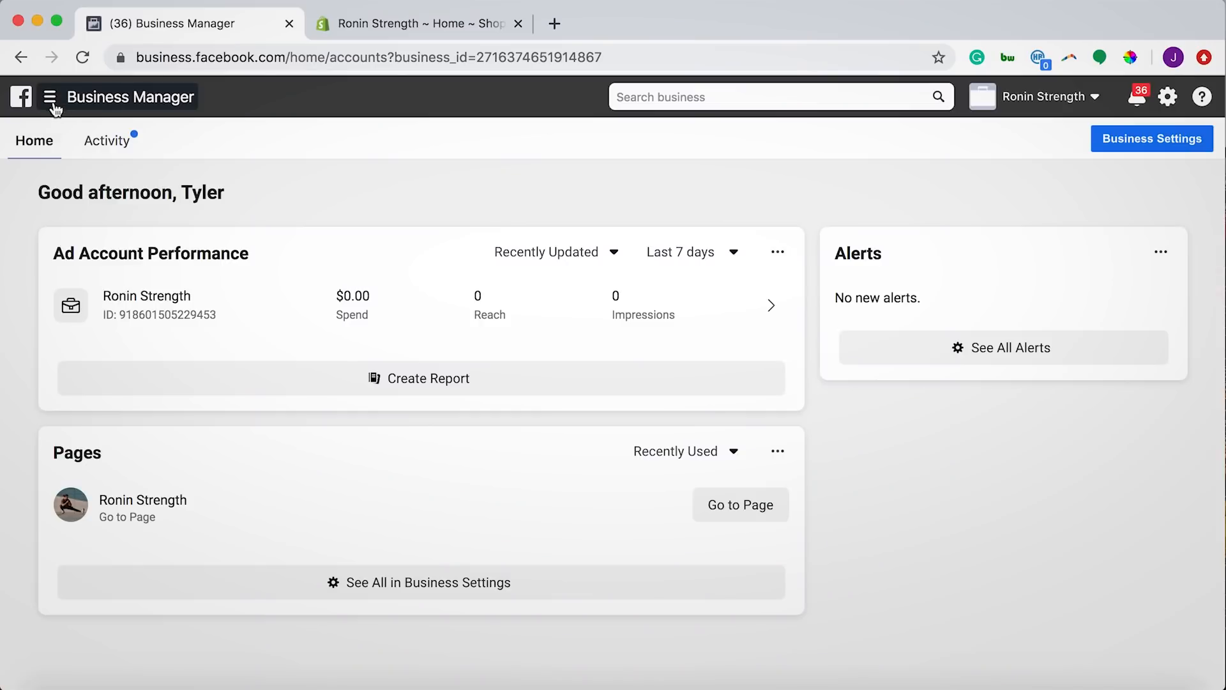
Switch to Events Manager to view the active pixel and its 58 PageView events
left_click(49, 99)
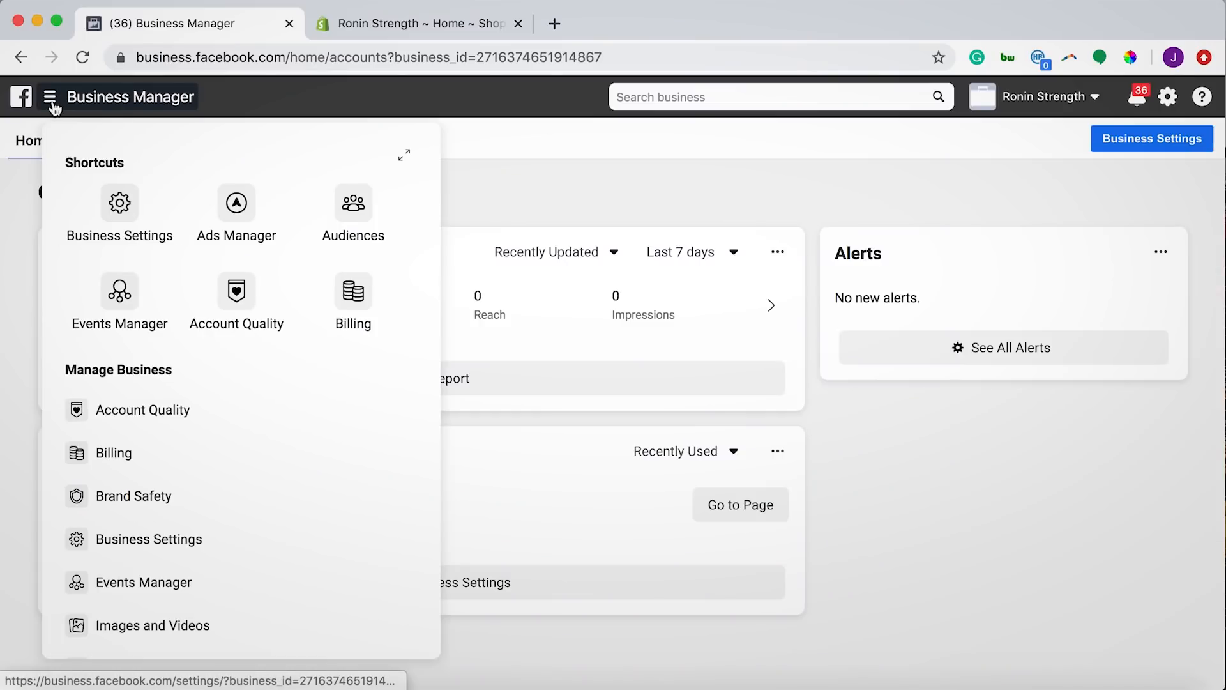
left_click(118, 295)
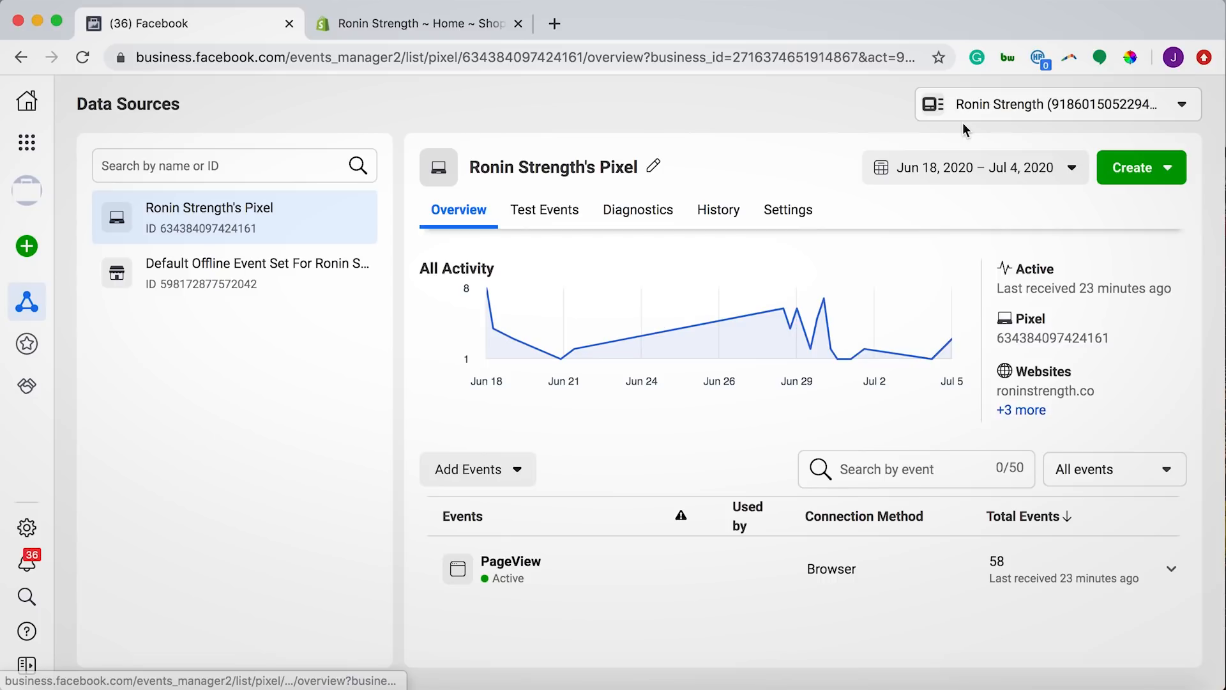
Add a Web data source connected as a Facebook Pixel named 'Example Facebook Pixel'
left_click(28, 247)
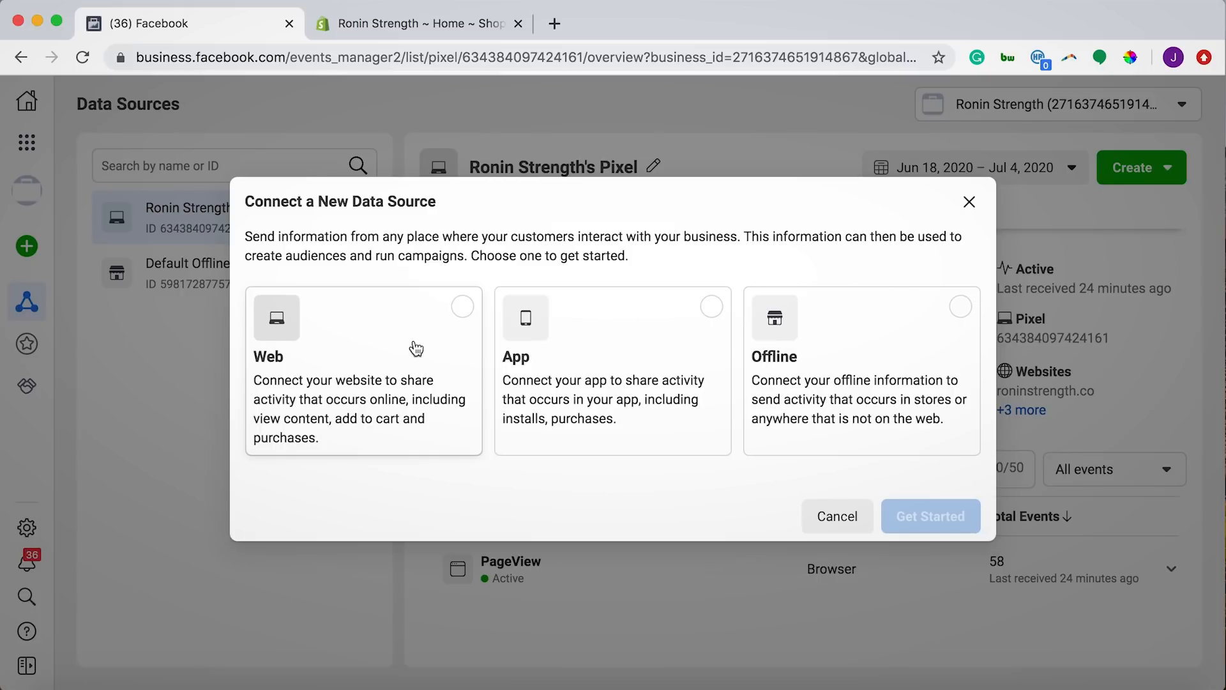
left_click(416, 348)
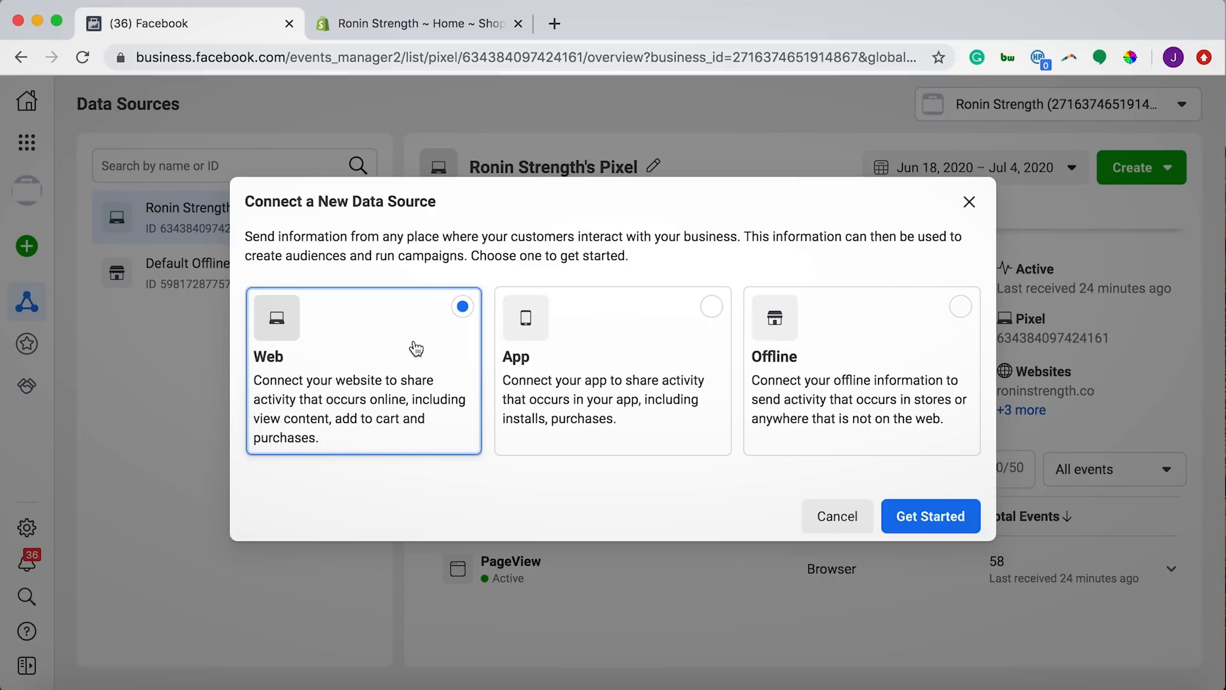
left_click(936, 527)
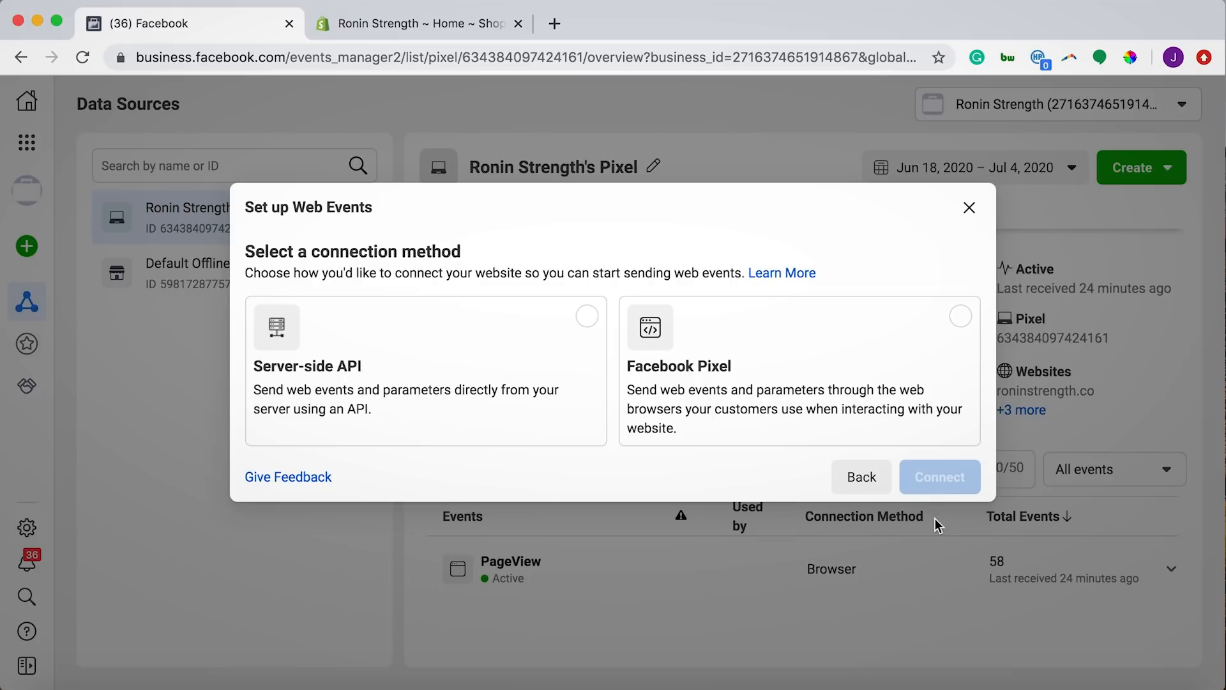
left_click(949, 318)
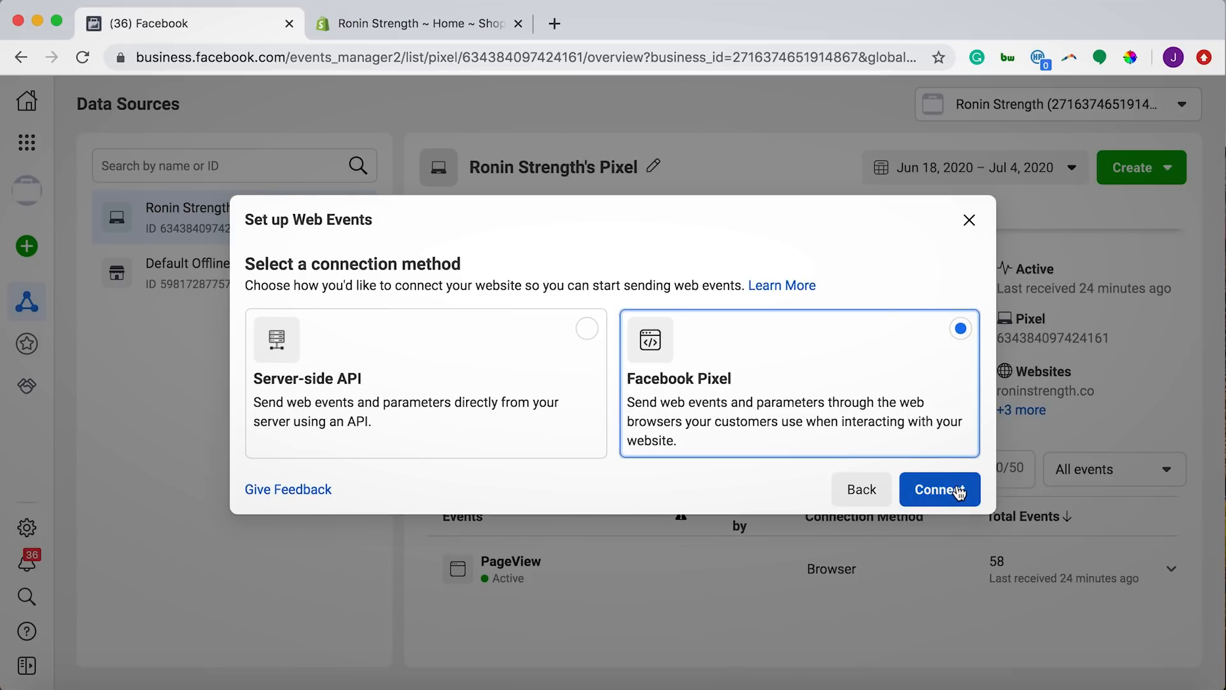
left_click(958, 489)
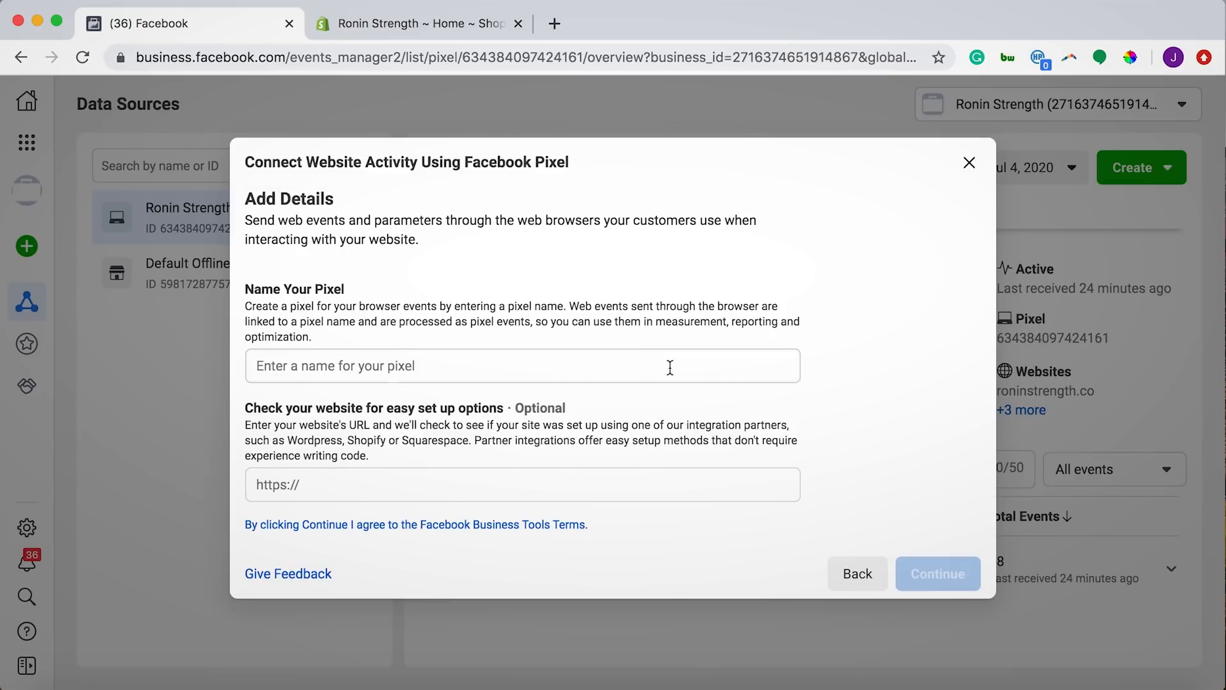
left_click(628, 369)
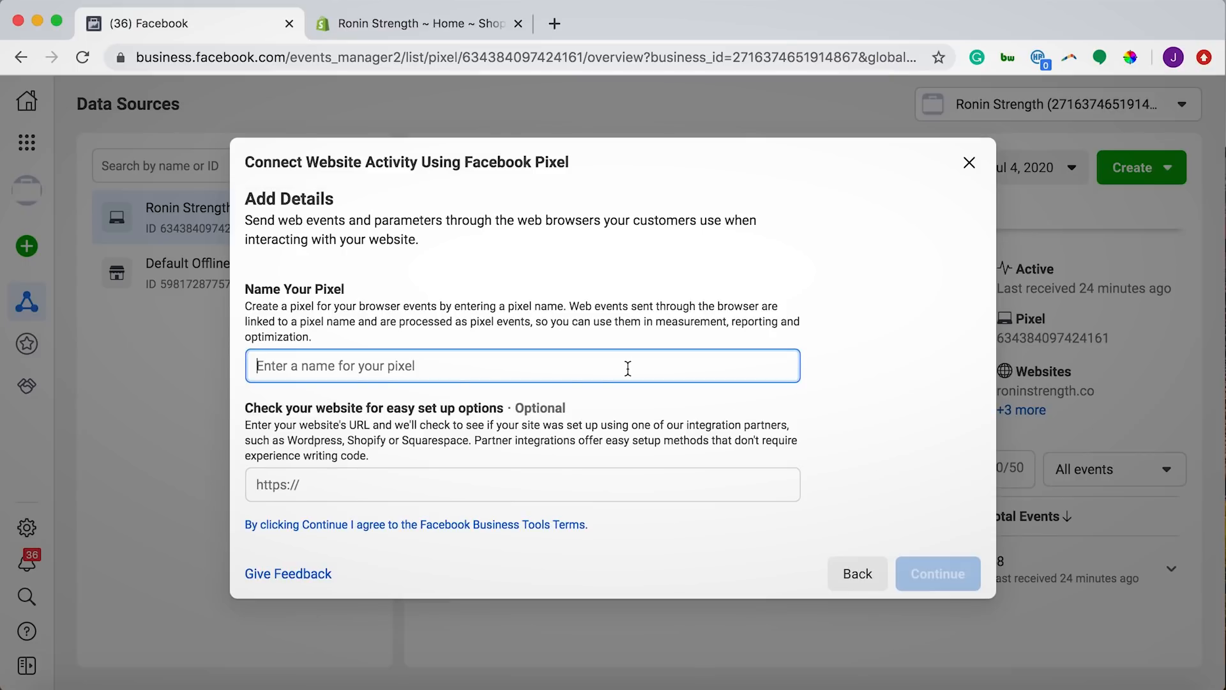
type("Example Facebook")
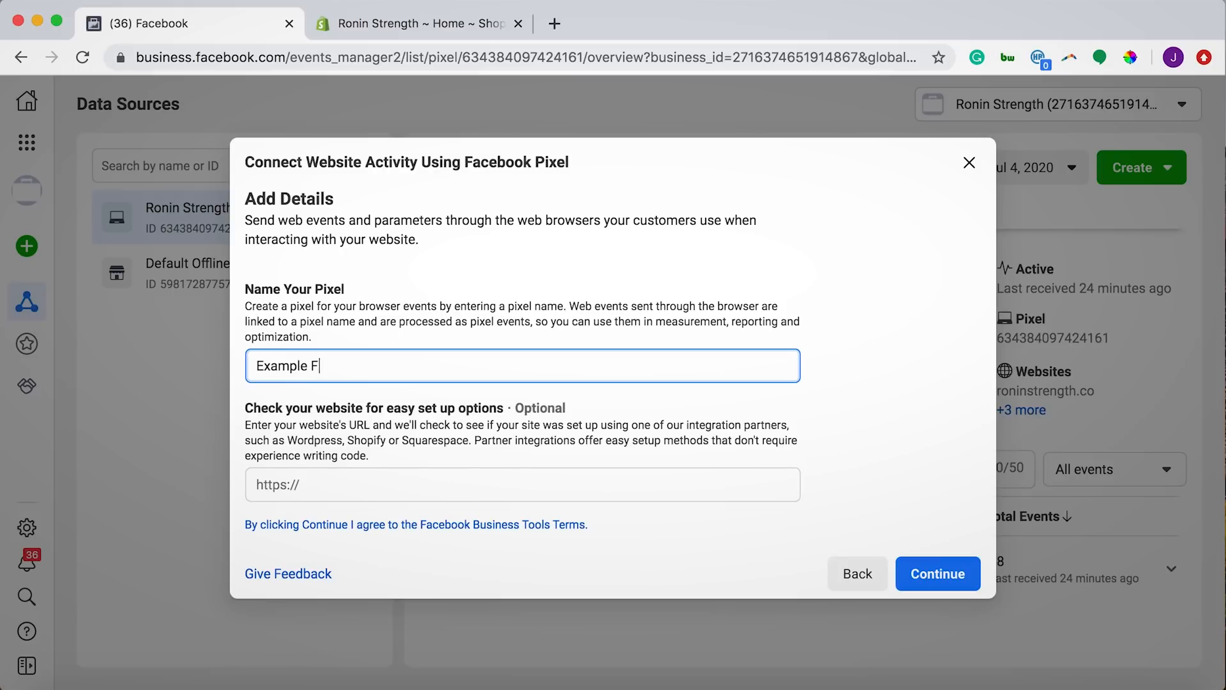
type(" Pixel")
left_click(939, 578)
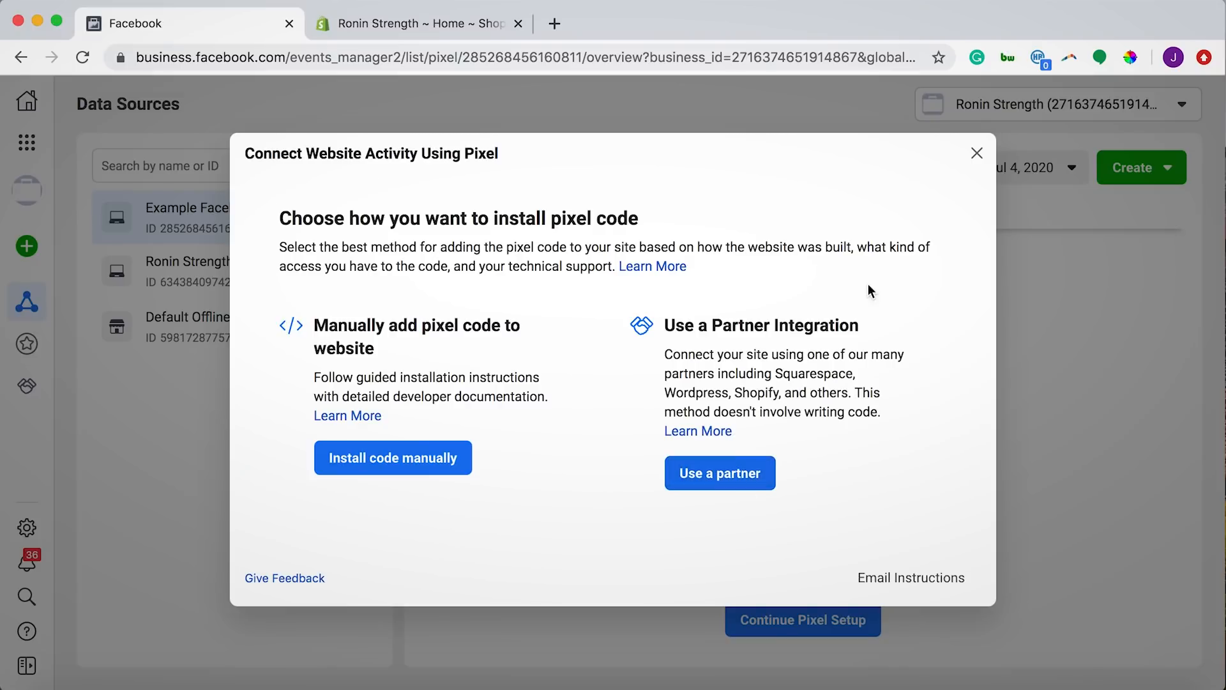
Resume the new pixel's setup and choose Shopify as the installation partner
left_click(978, 154)
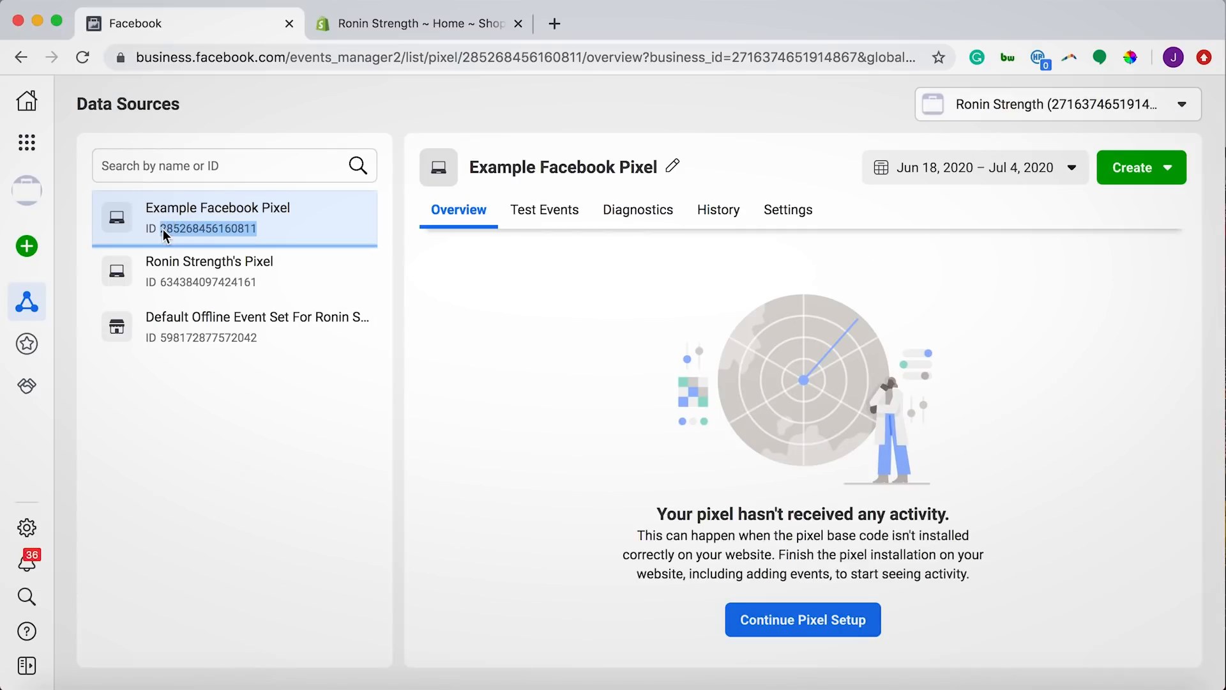
left_click(839, 632)
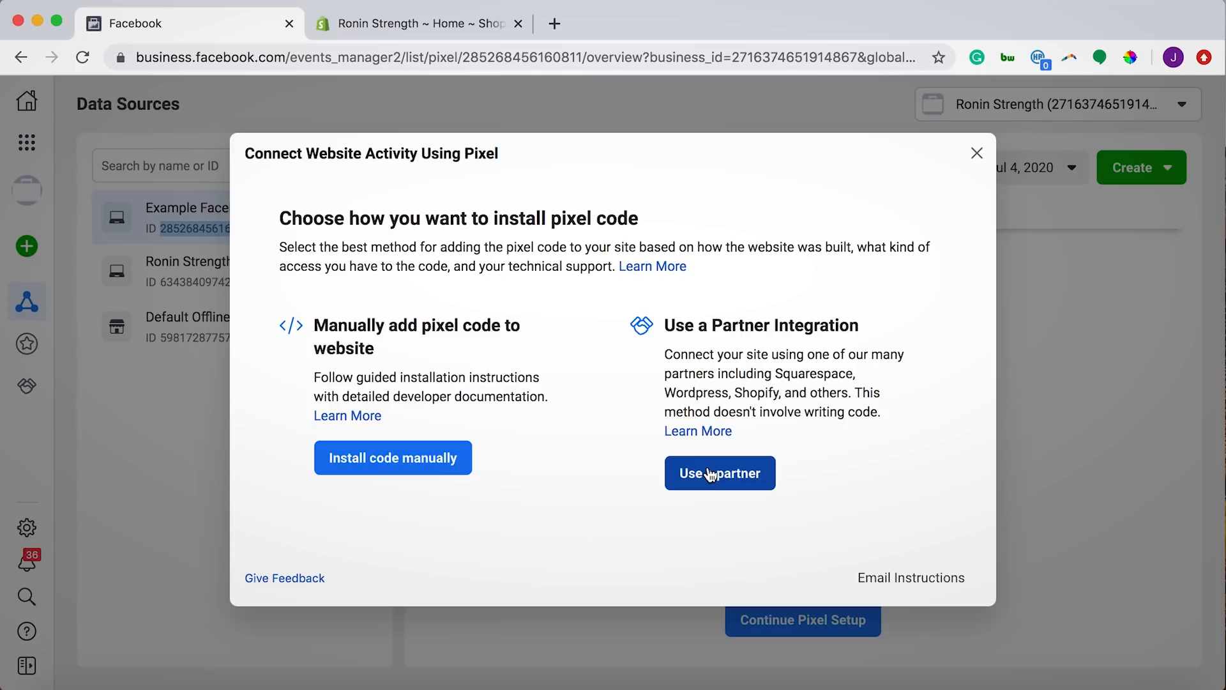
left_click(710, 473)
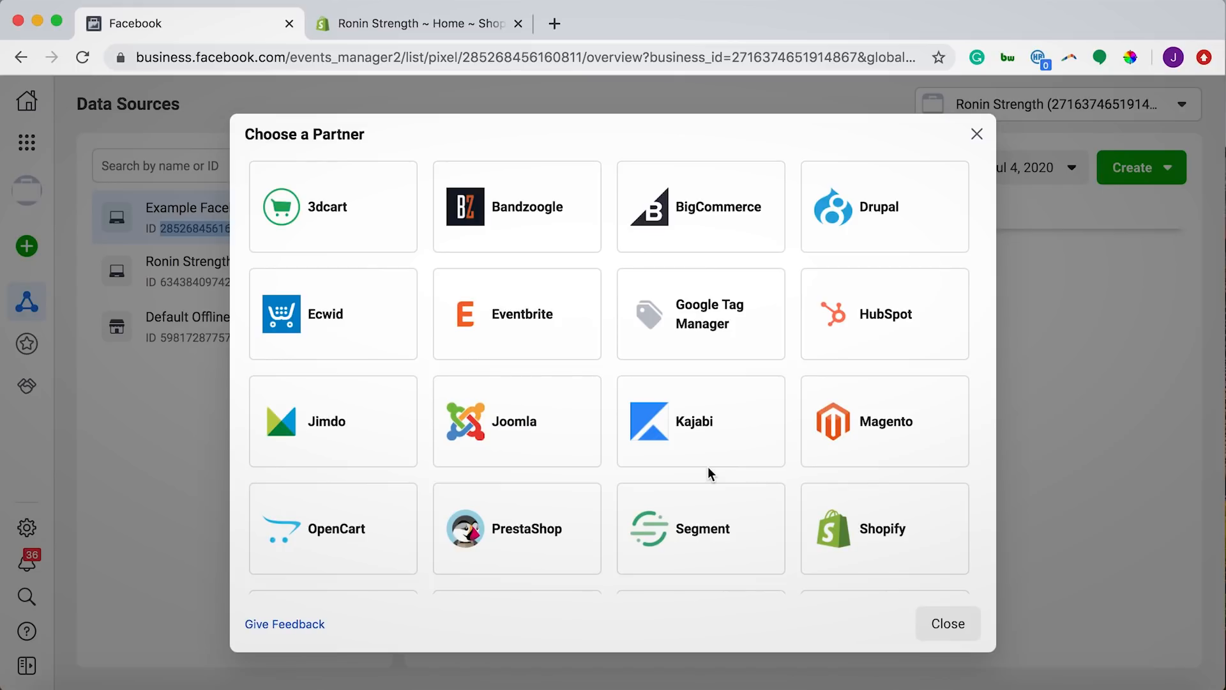
left_click(865, 530)
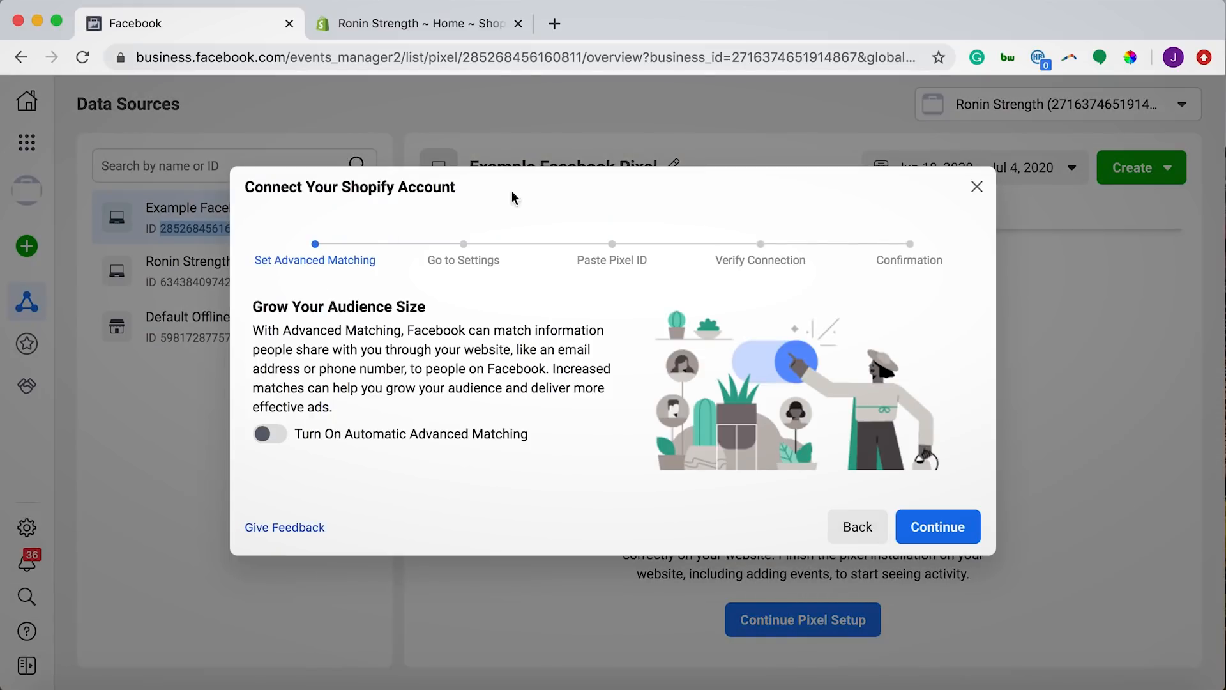
Advance the Shopify connection past Advanced Matching and Paste Pixel ID to the verification step
left_click(944, 527)
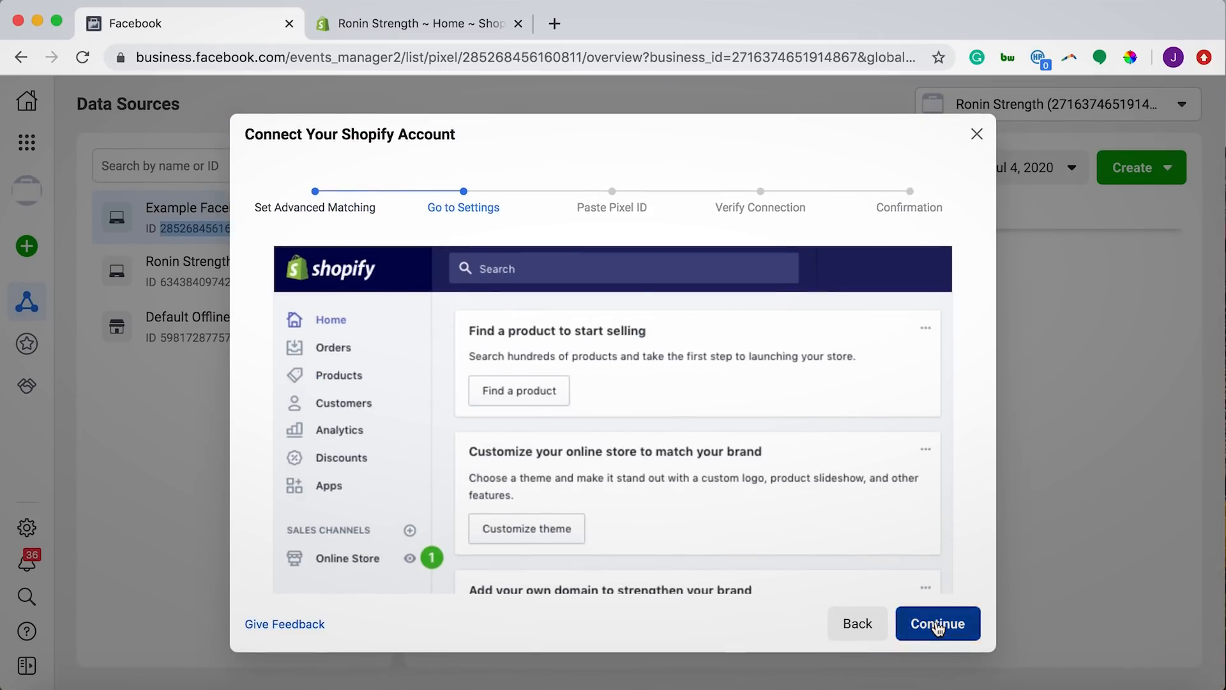
left_click(938, 625)
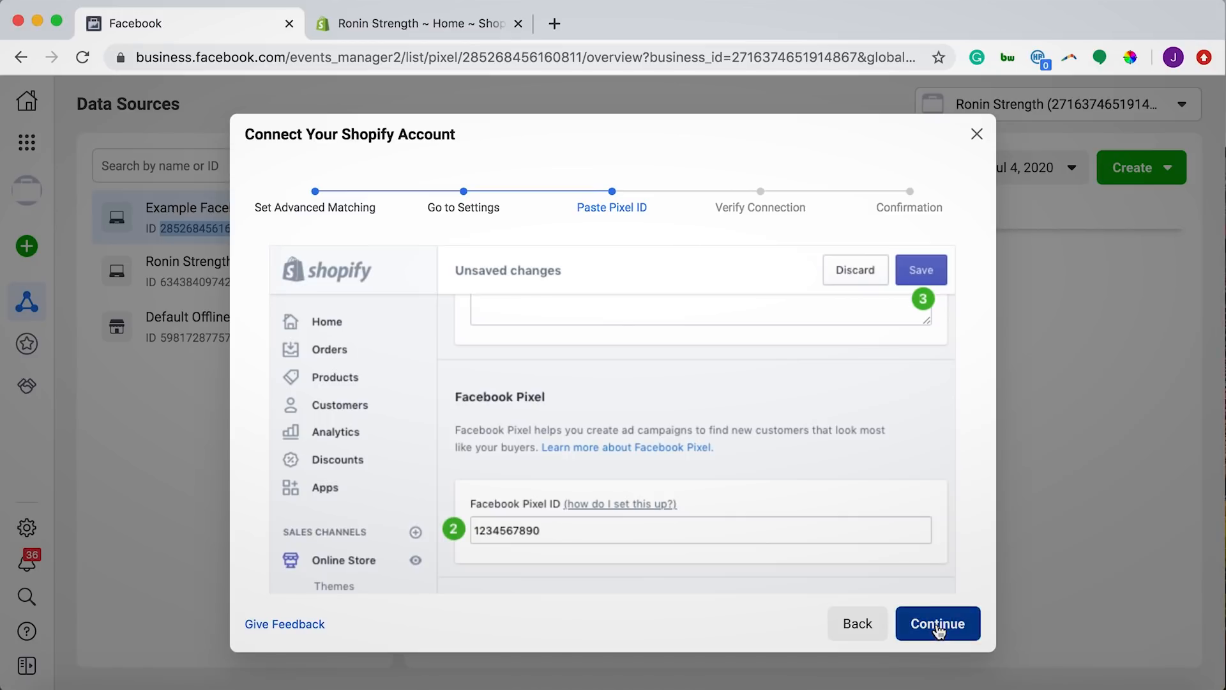
left_click(938, 624)
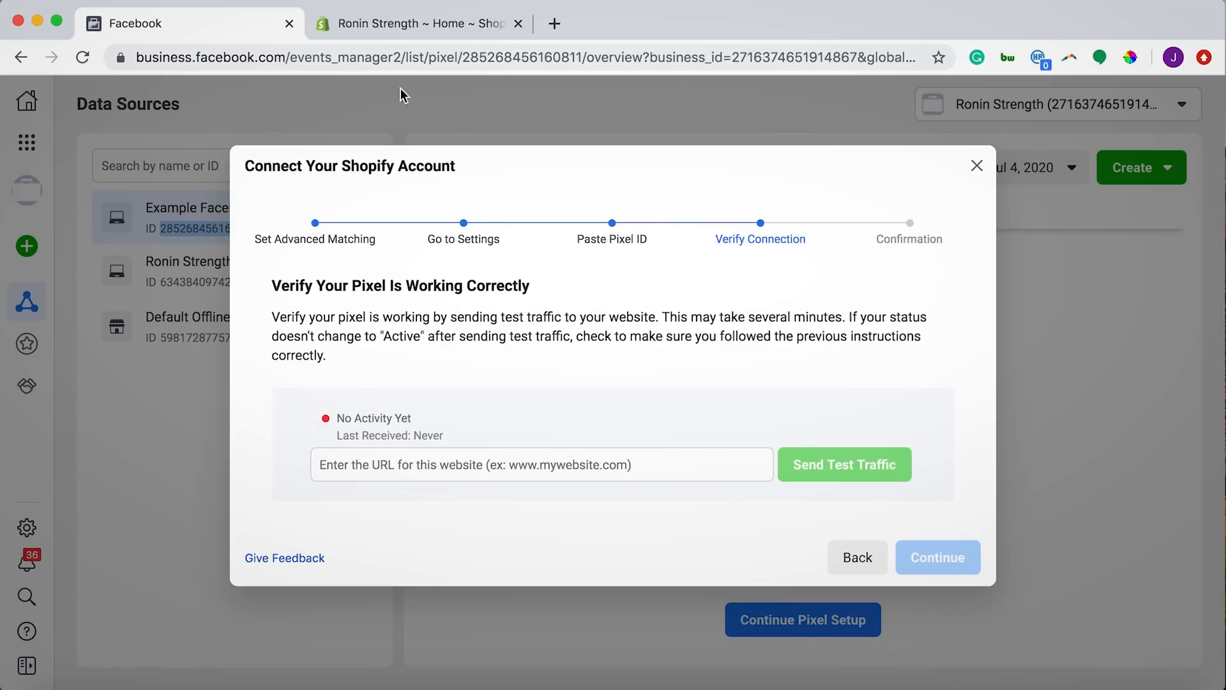
In the Shopify admin, open Online Store Preferences and find the Facebook Pixel ID section
left_click(393, 30)
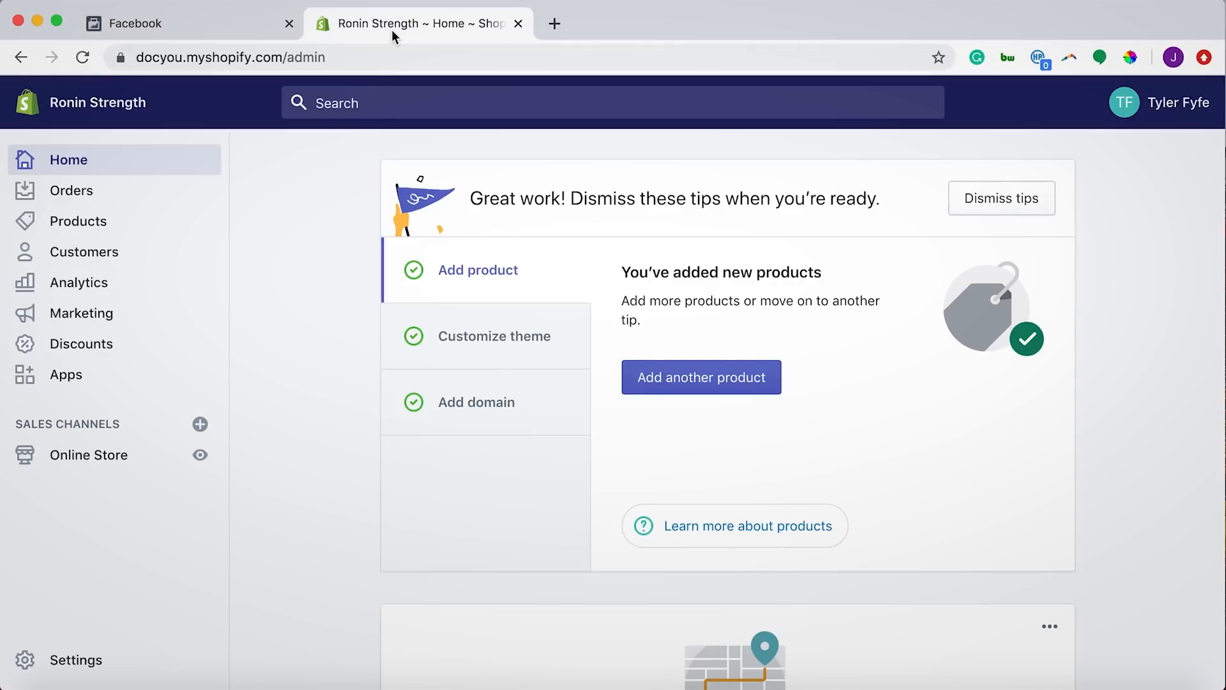
left_click(77, 468)
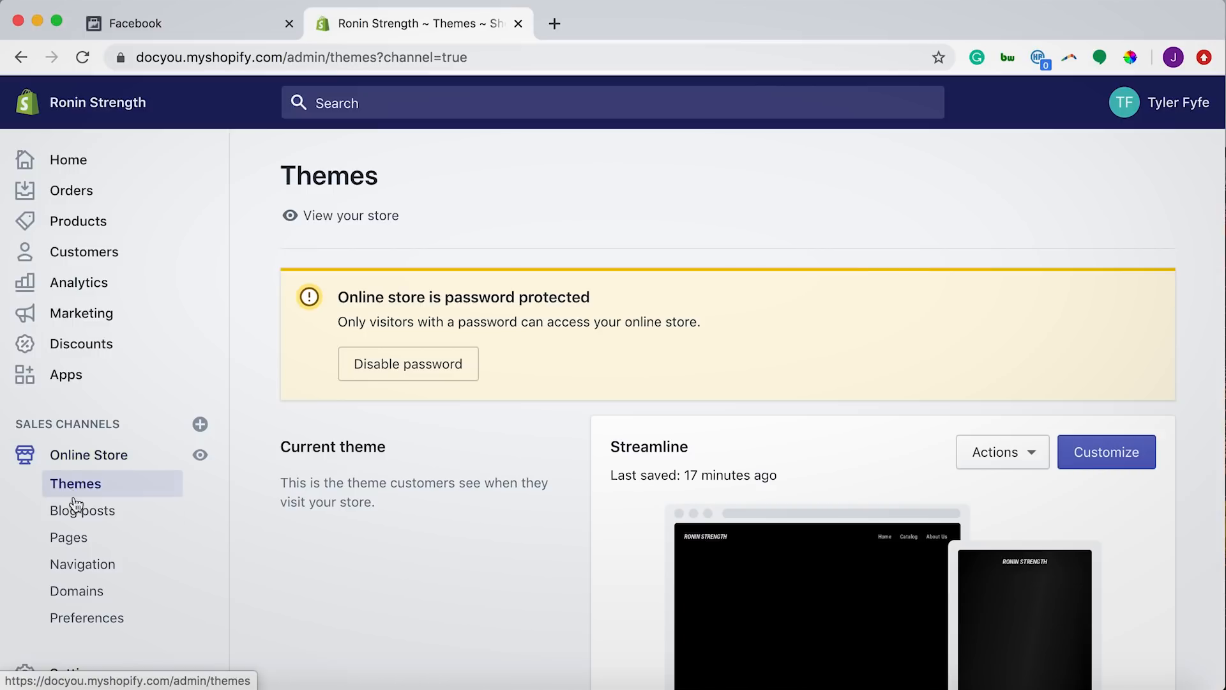
left_click(80, 621)
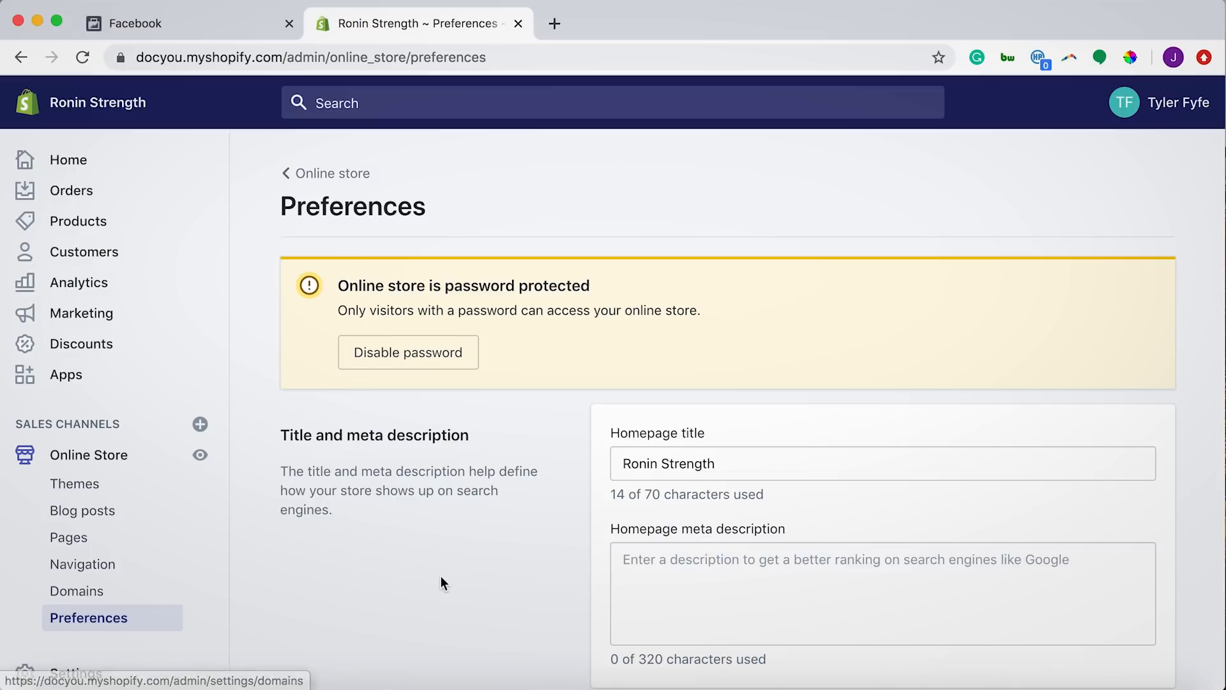
scroll(441, 576, "down", 5)
scroll(440, 576, "down", 8)
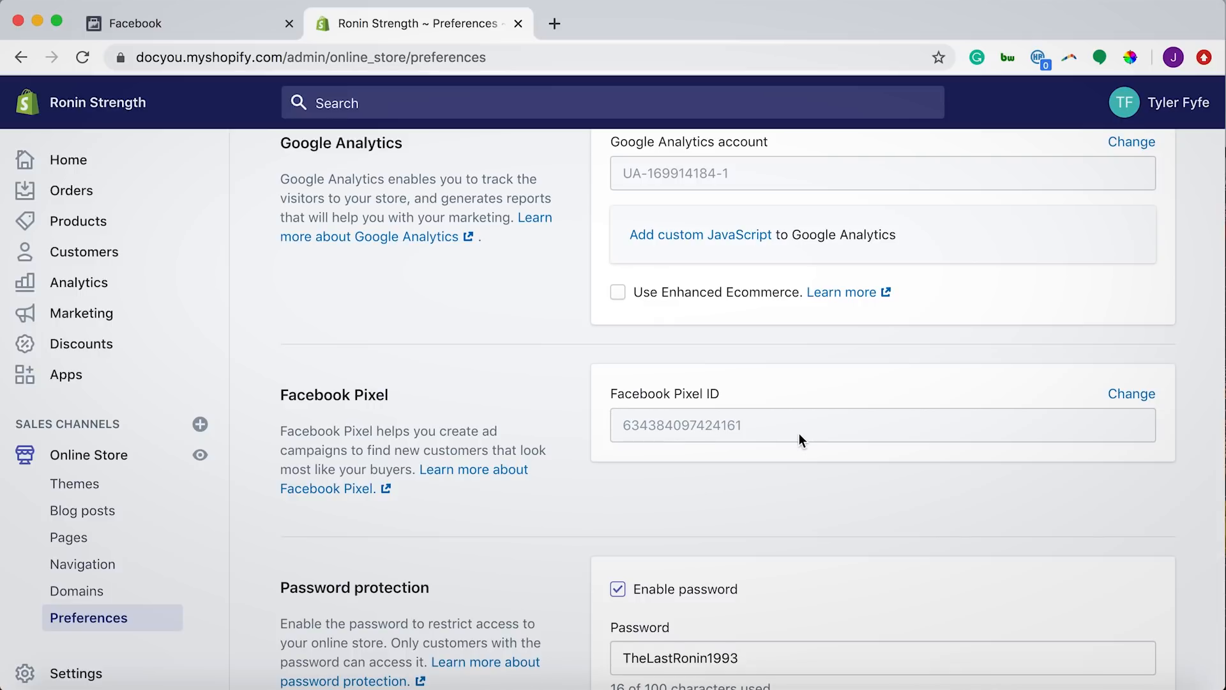
scroll(799, 434, "up", 1)
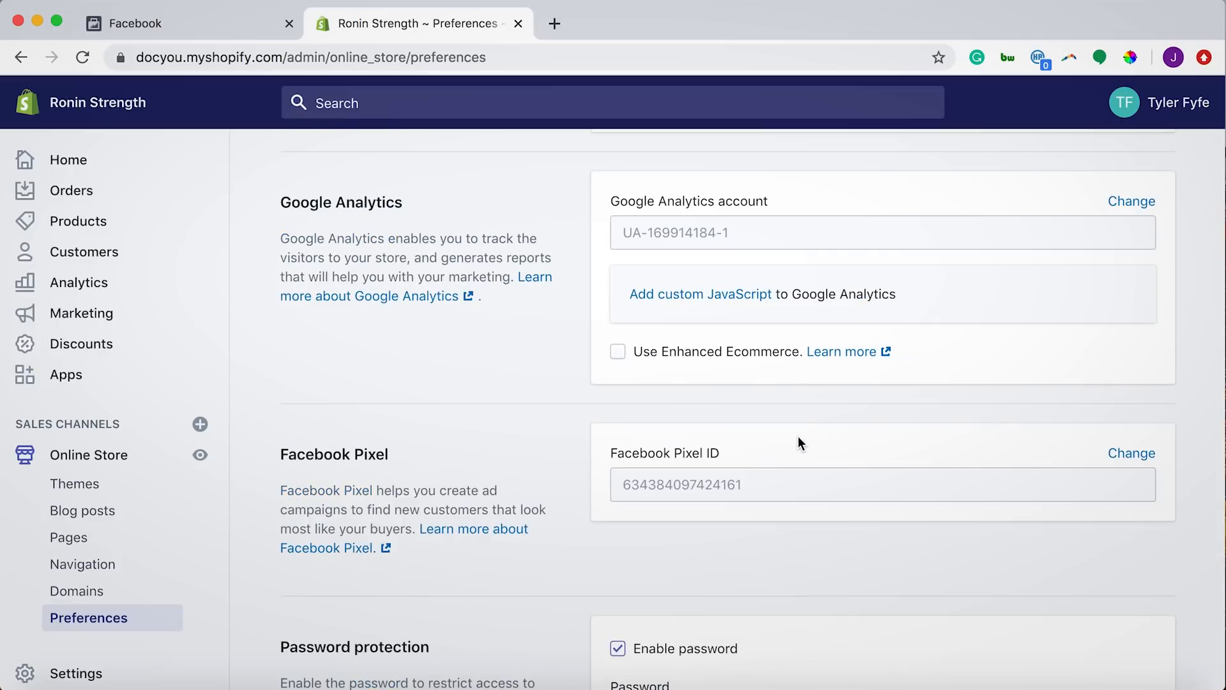
left_click(207, 25)
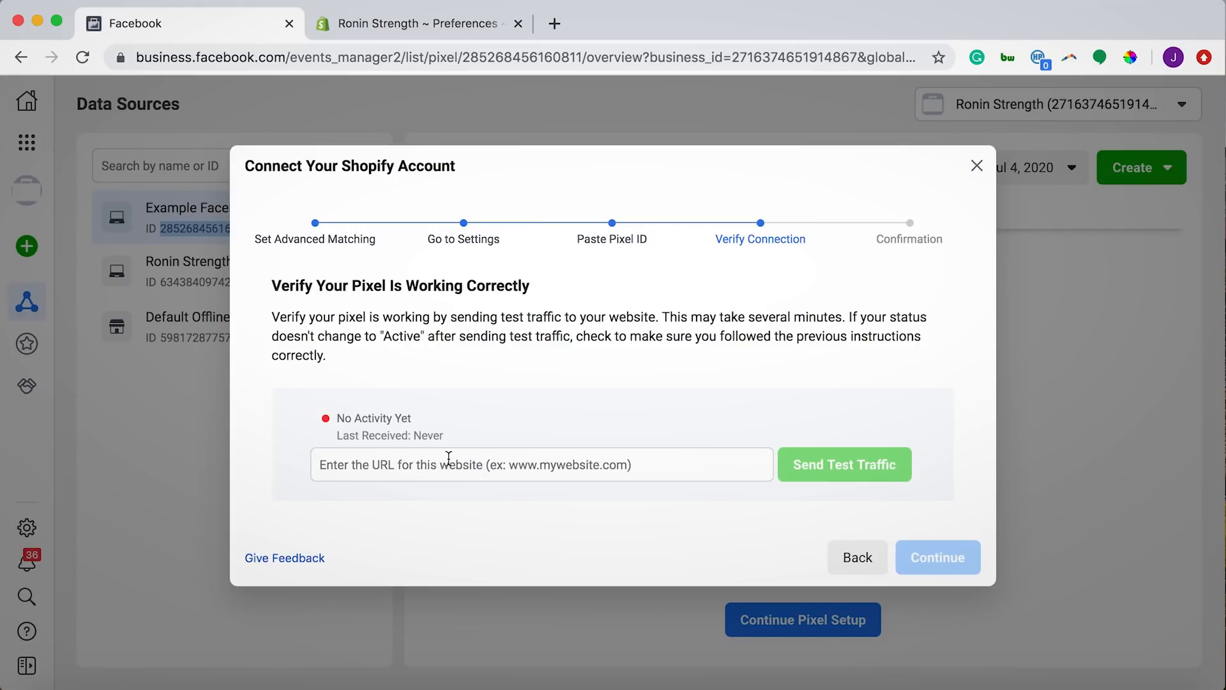
left_click(978, 168)
left_click(168, 283)
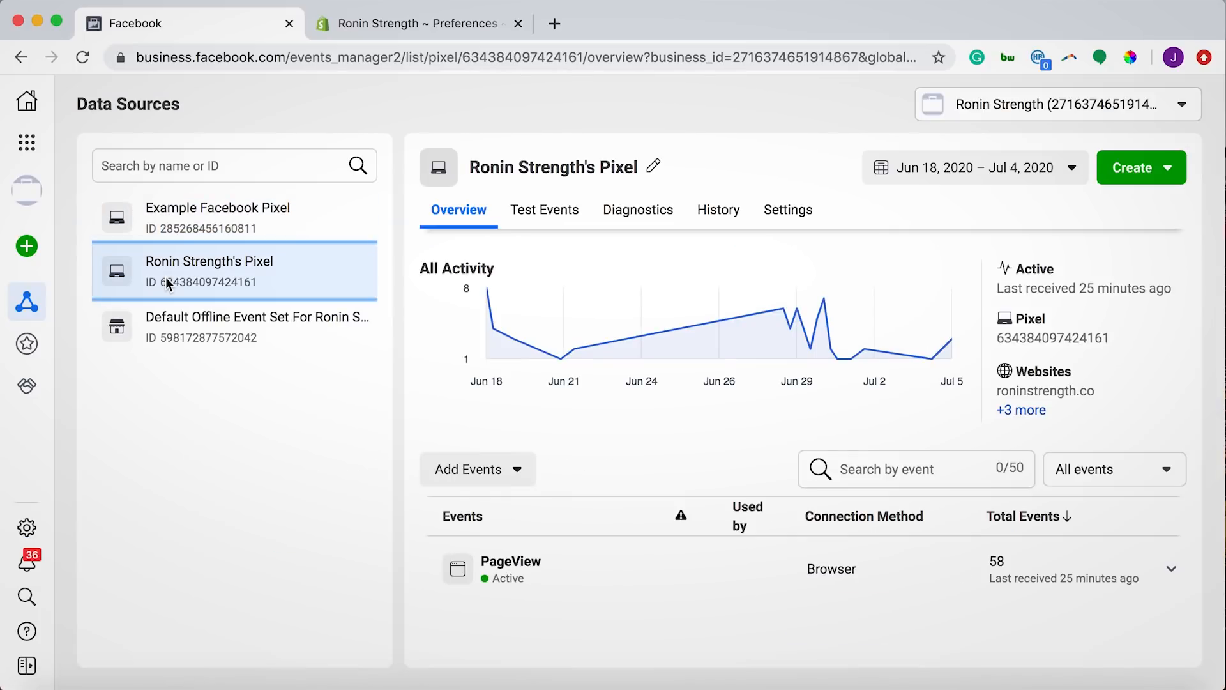